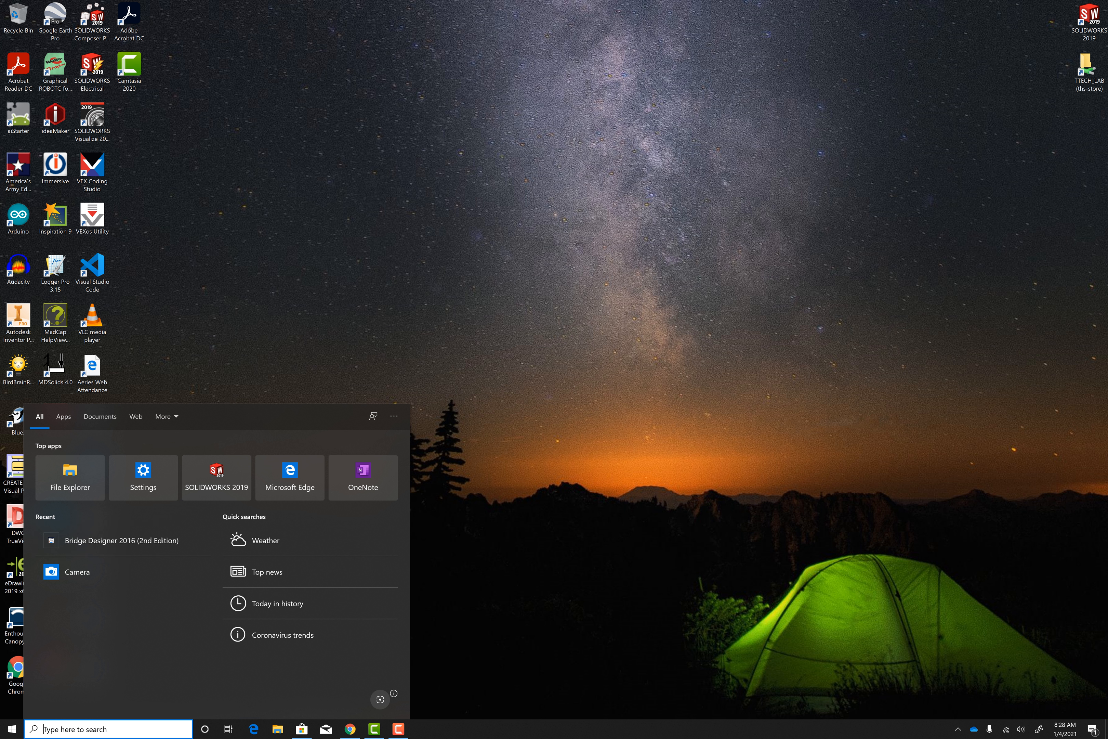
# Step: Launch Bridge Designer 2016 (2nd Edition), dismissing the graphics error and the design tip of the day
pyautogui.write('br')
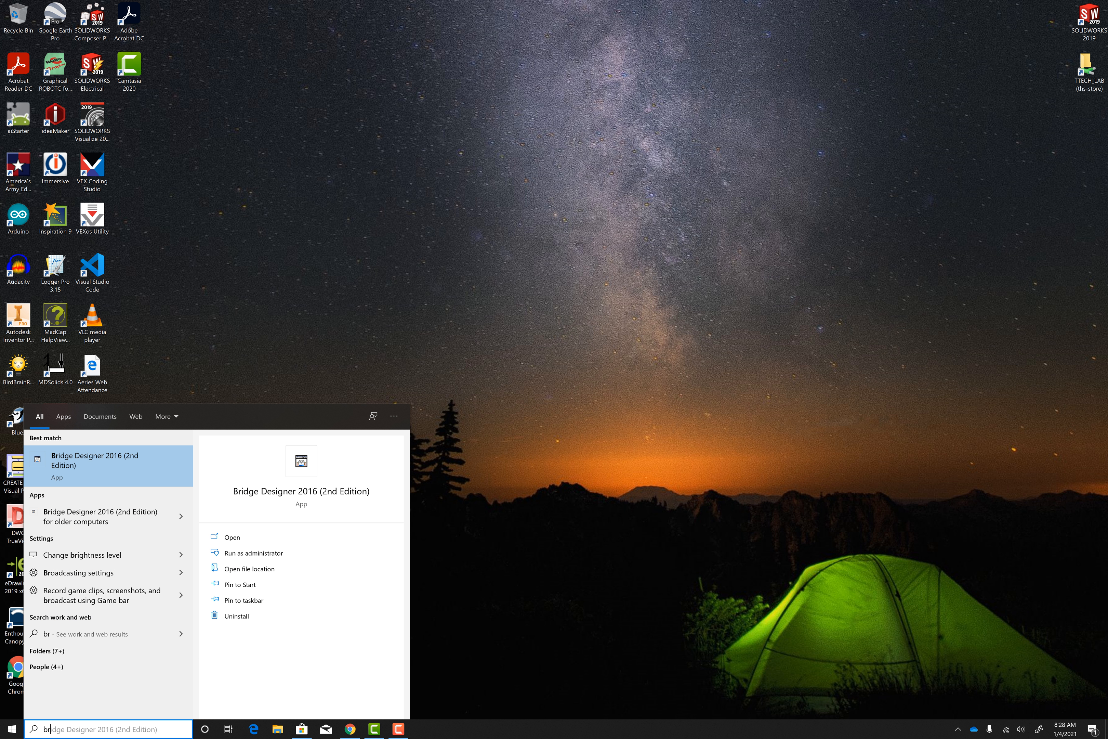
pyautogui.write('idge')
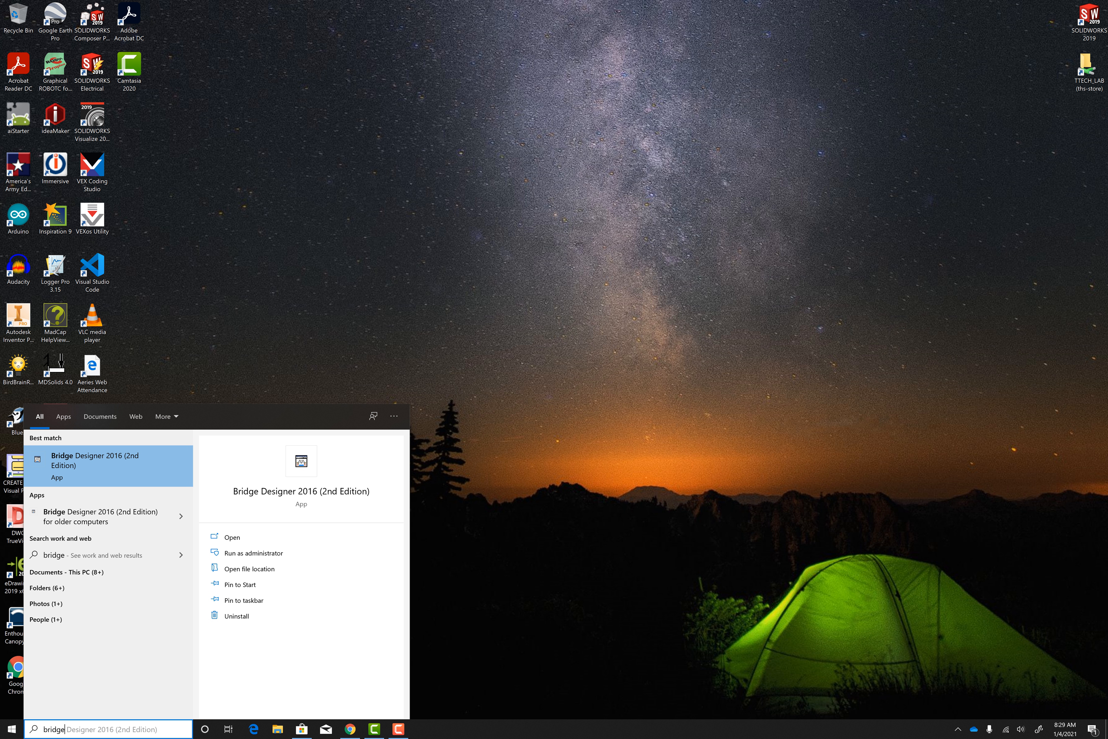
pyautogui.press('Return')
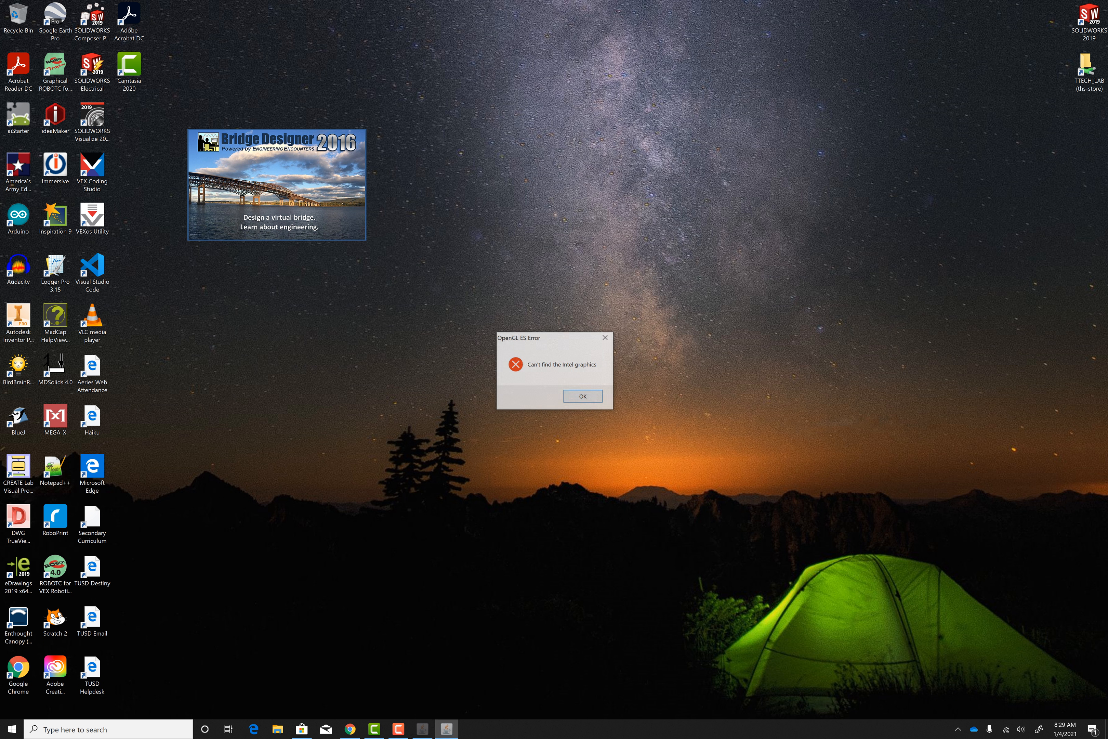
pyautogui.click(583, 396)
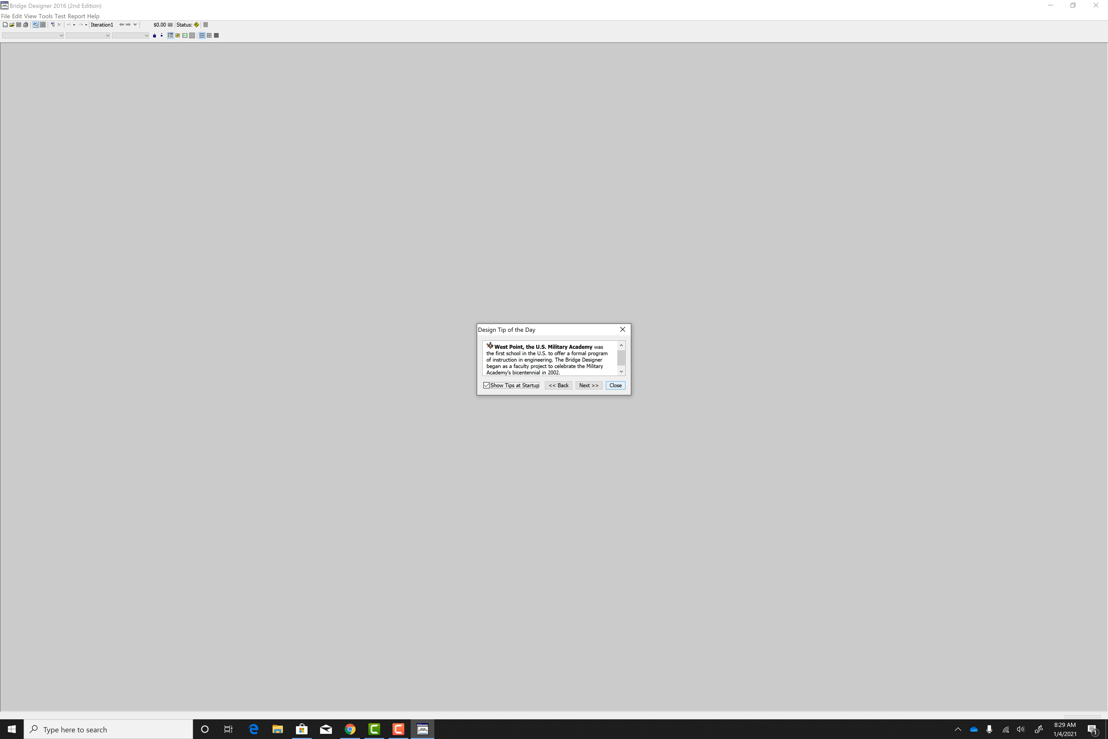
pyautogui.press('Return')
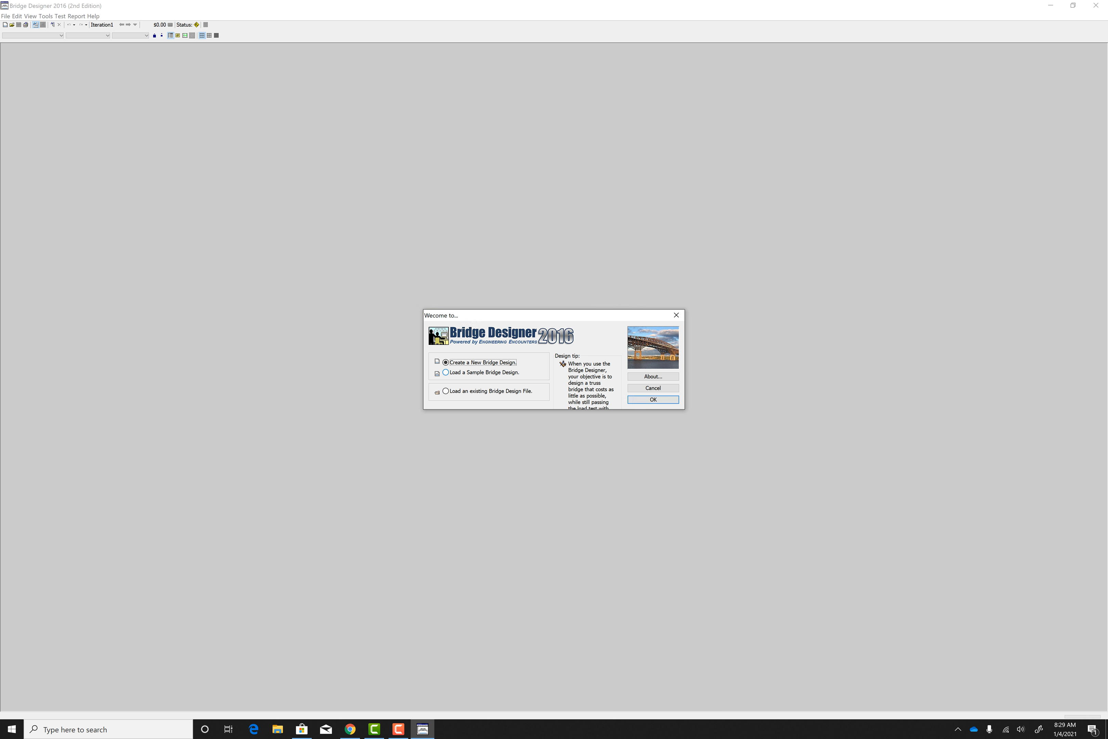
# Step: Load the sample design Suspension Bridge (44 meter span) after previewing other samples
pyautogui.click(446, 372)
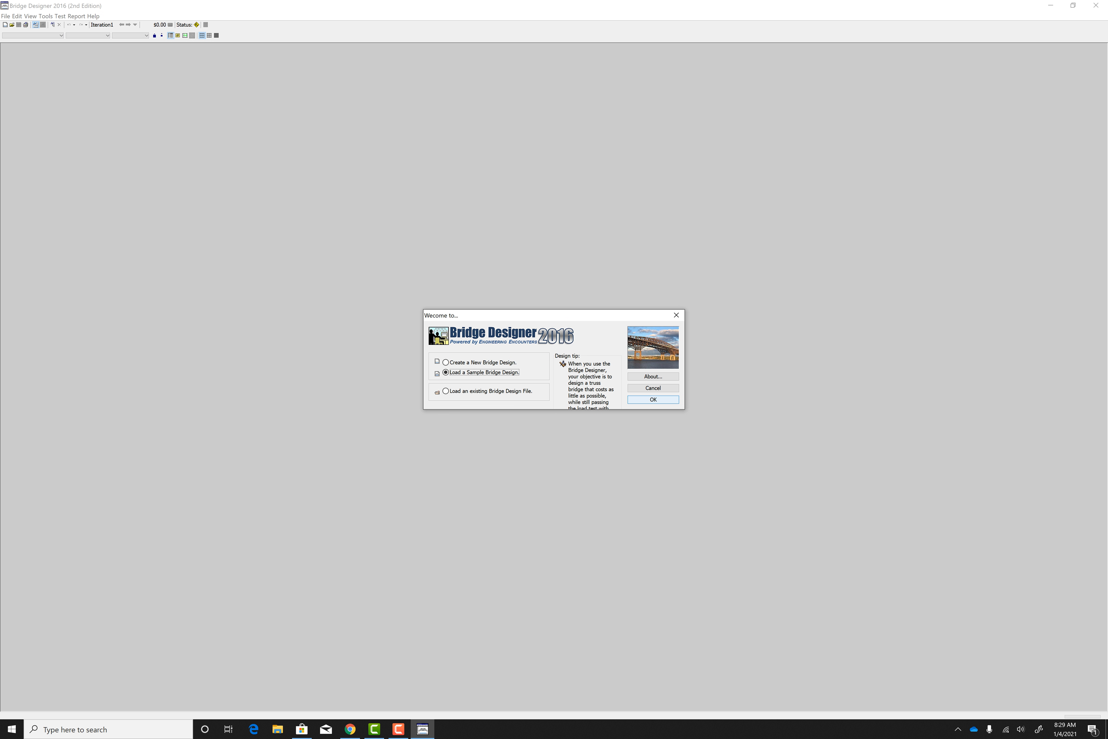
pyautogui.click(653, 400)
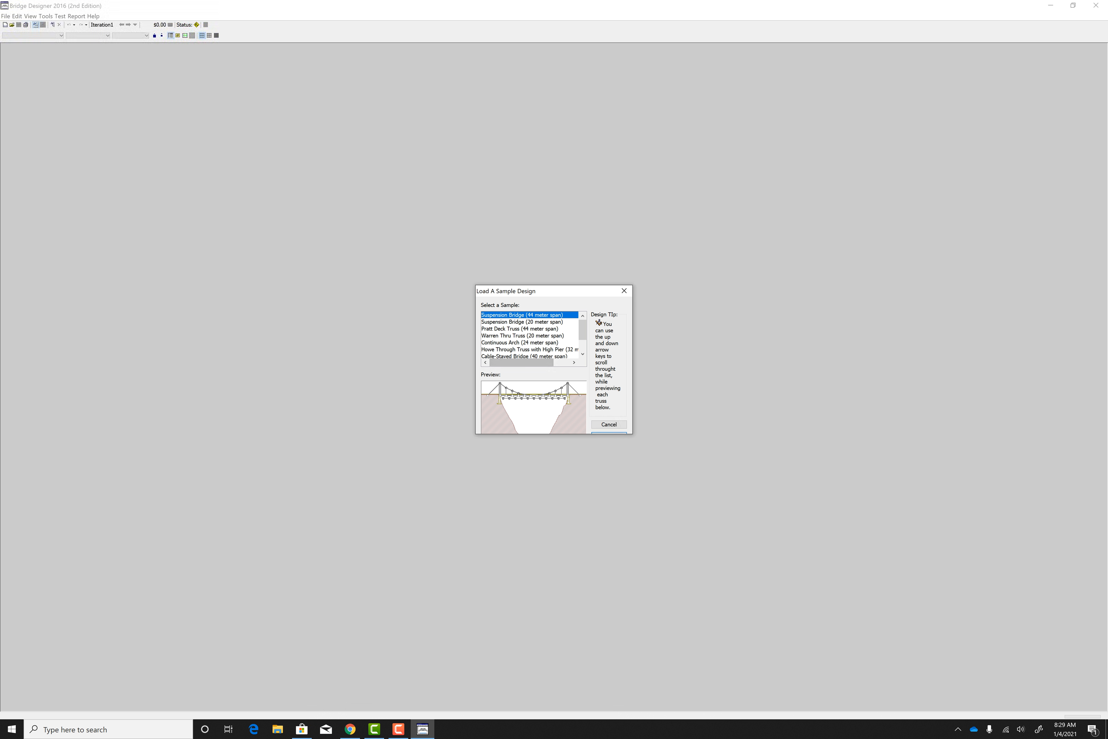
pyautogui.press('Down')
pyautogui.press('Down')
pyautogui.press('Down')
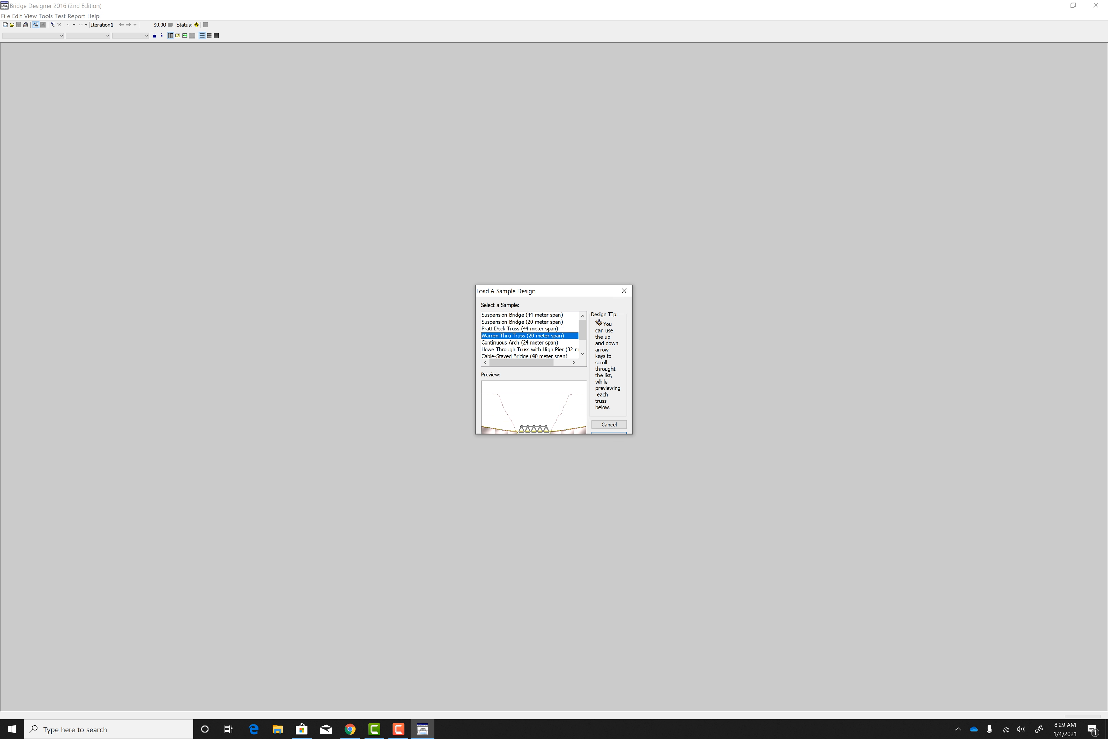
pyautogui.press('Down')
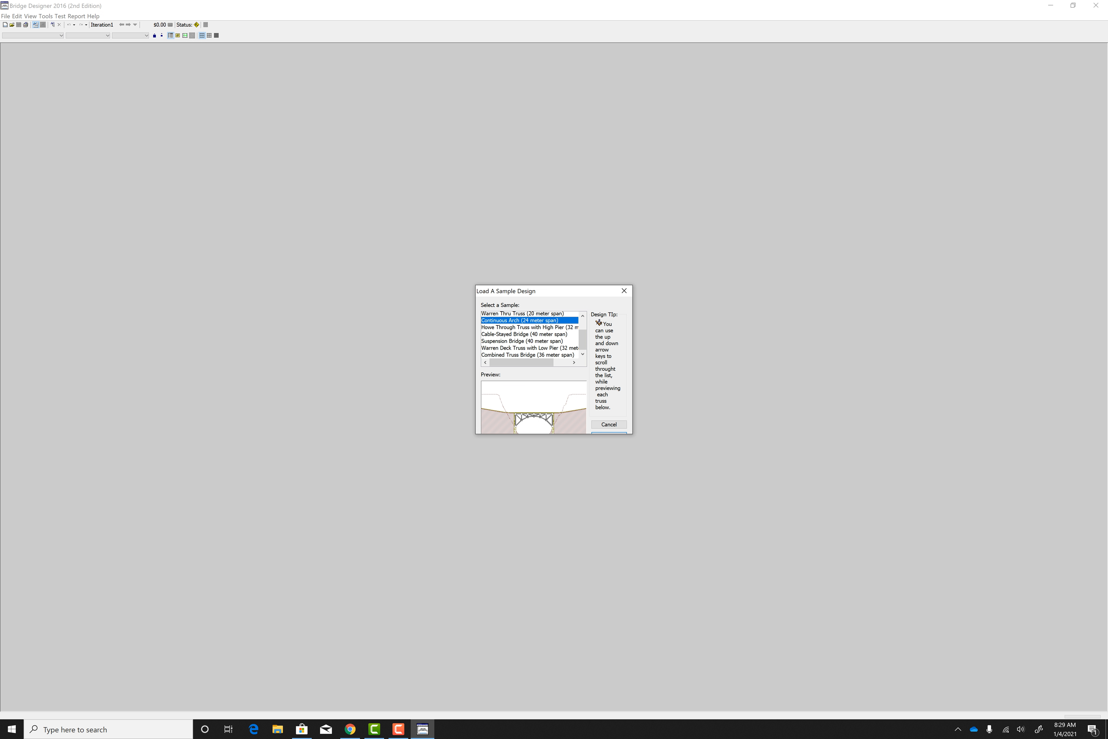
pyautogui.scroll(2, 530, 335)
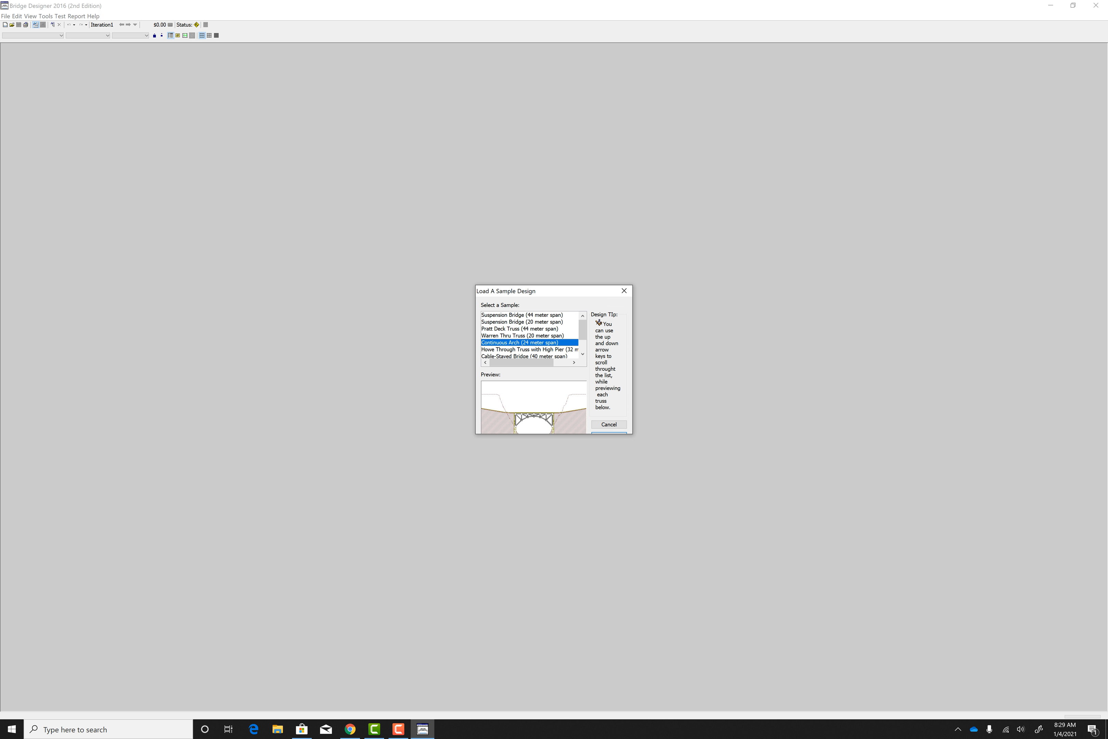
pyautogui.click(522, 315)
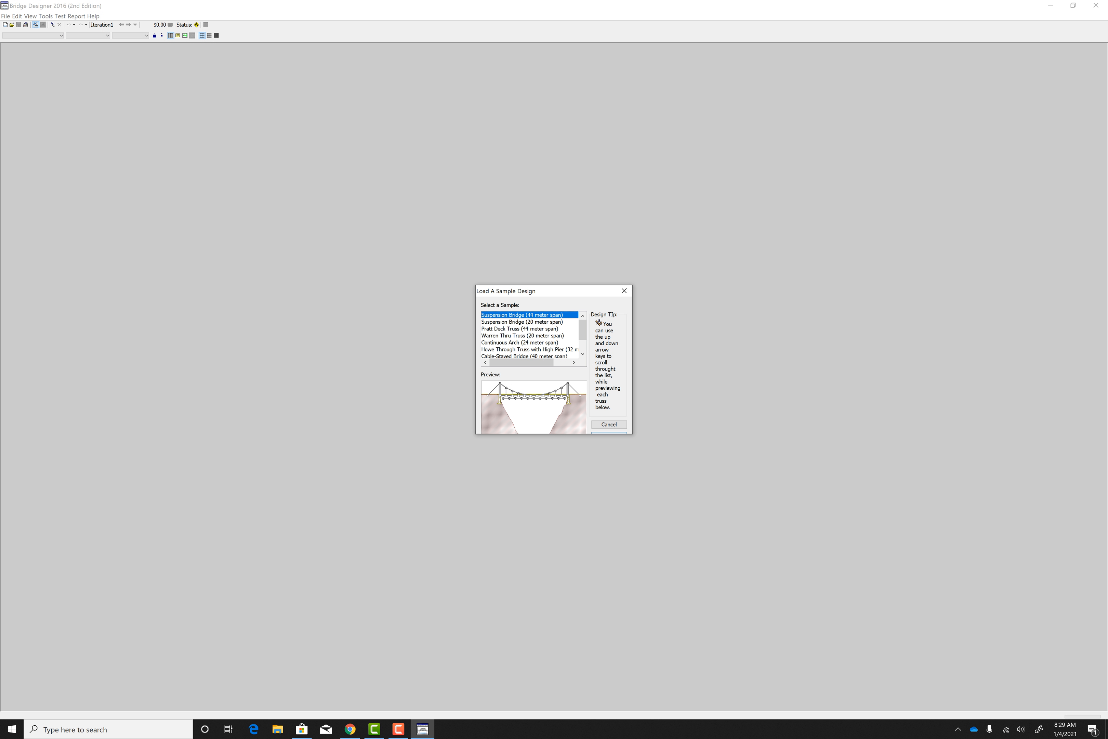
pyautogui.click(609, 433)
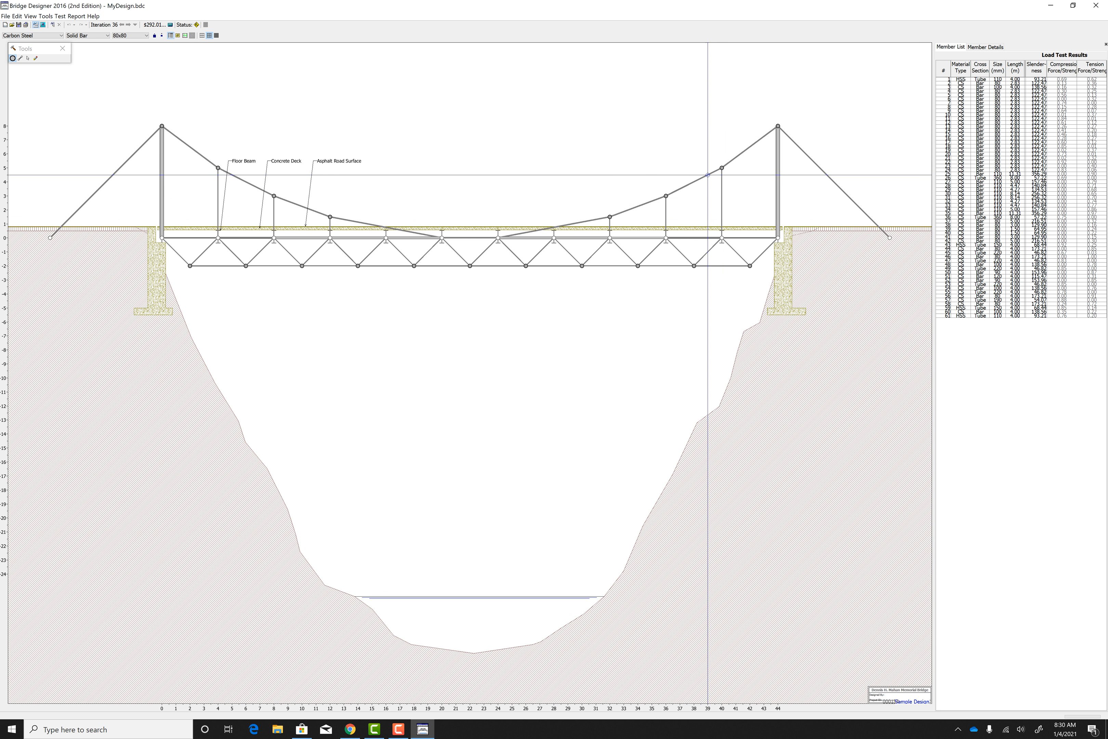
# Step: Place a joint at (38, 4) on the right-hand main cable, and delete that joint with its attached members
pyautogui.click(693, 182)
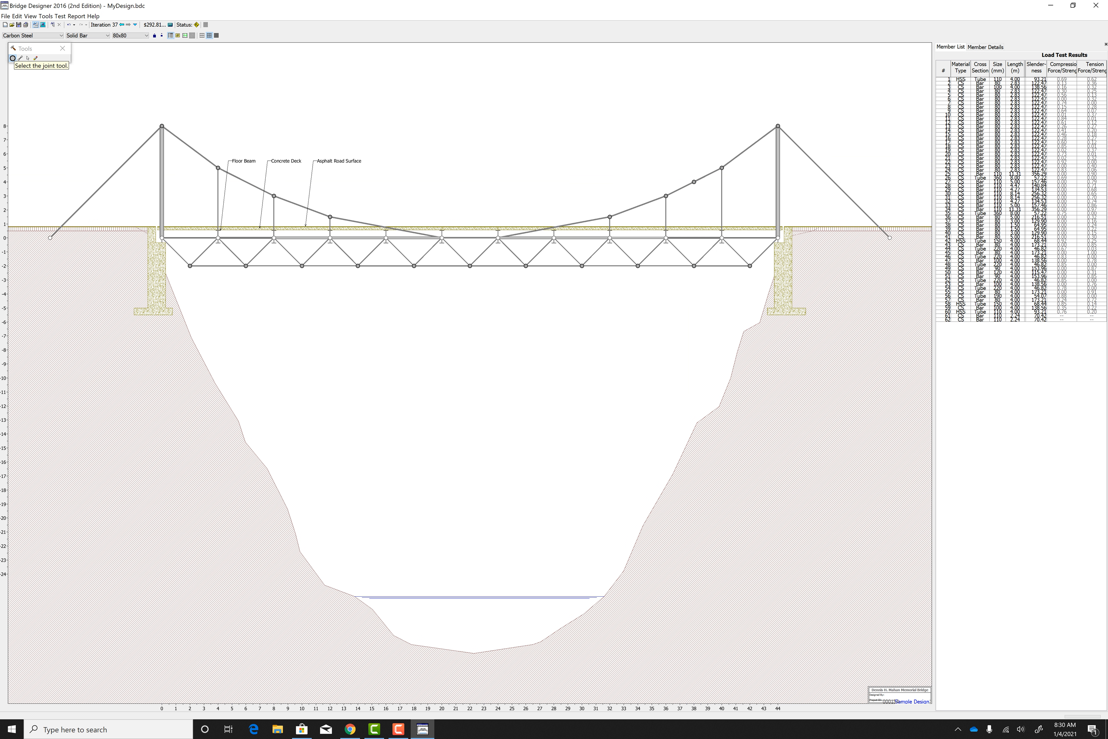
pyautogui.click(36, 58)
pyautogui.click(28, 59)
pyautogui.click(35, 58)
pyautogui.click(28, 58)
pyautogui.press('Delete')
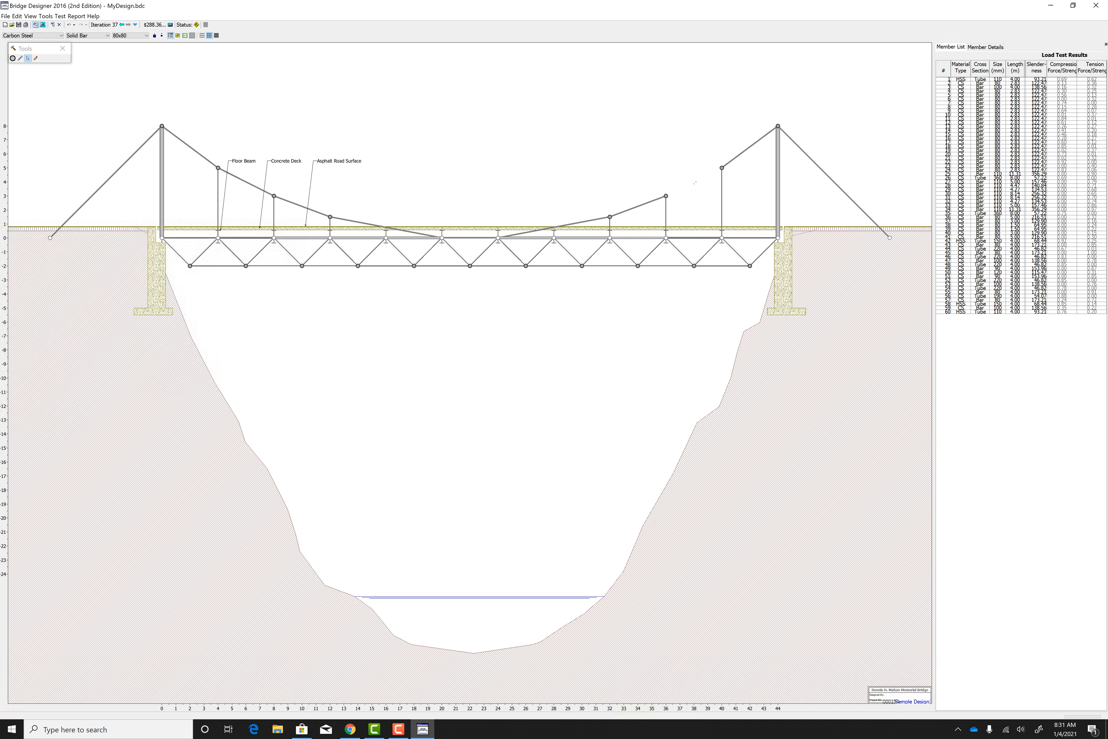
# Step: Draw an 80x80 carbon steel solid bar member between the right-hand cable joints at (40, 5) and (36, 3)
pyautogui.click(19, 58)
pyautogui.moveTo(721, 167); pyautogui.dragTo(666, 195)
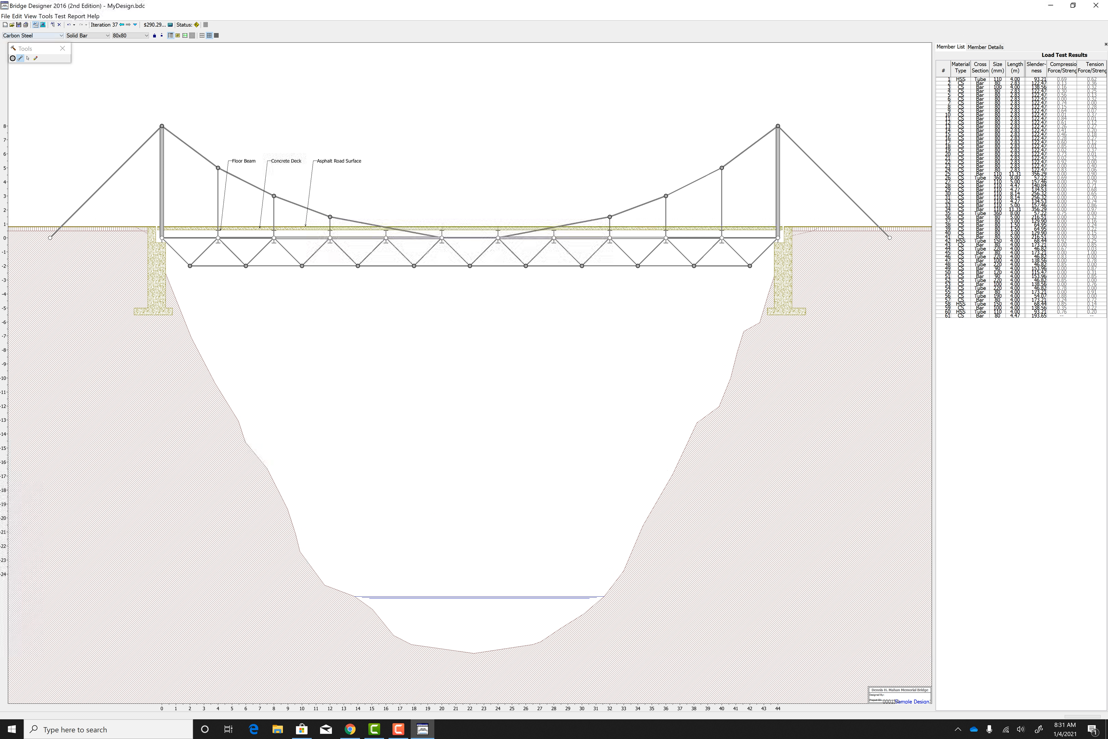
# Step: Select the uppermost cable member beside the left tower and examine its available material types and cross sections
pyautogui.click(27, 58)
pyautogui.click(190, 147)
pyautogui.click(61, 35)
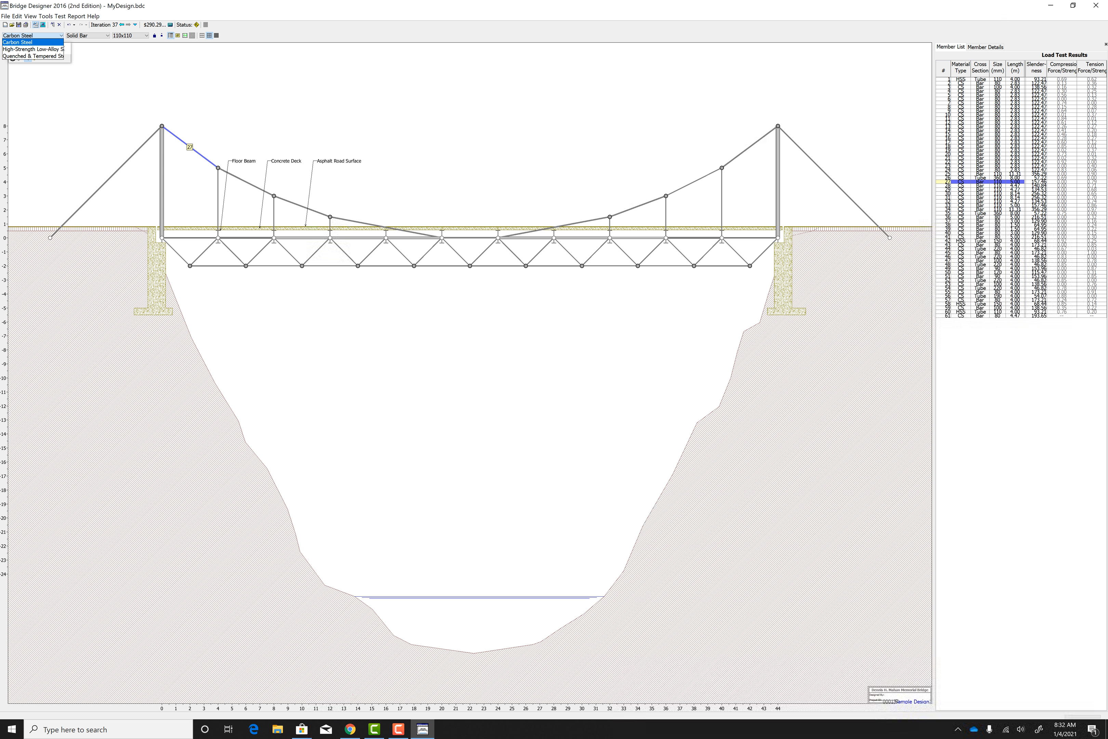
pyautogui.click(61, 36)
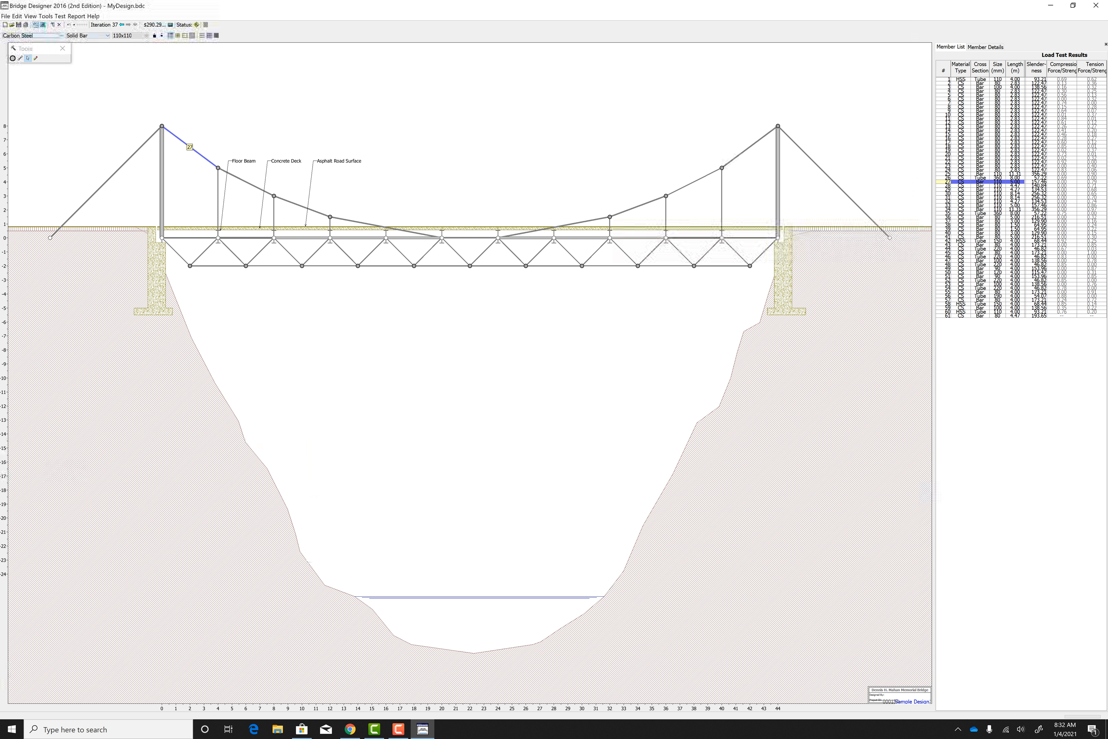
pyautogui.click(60, 35)
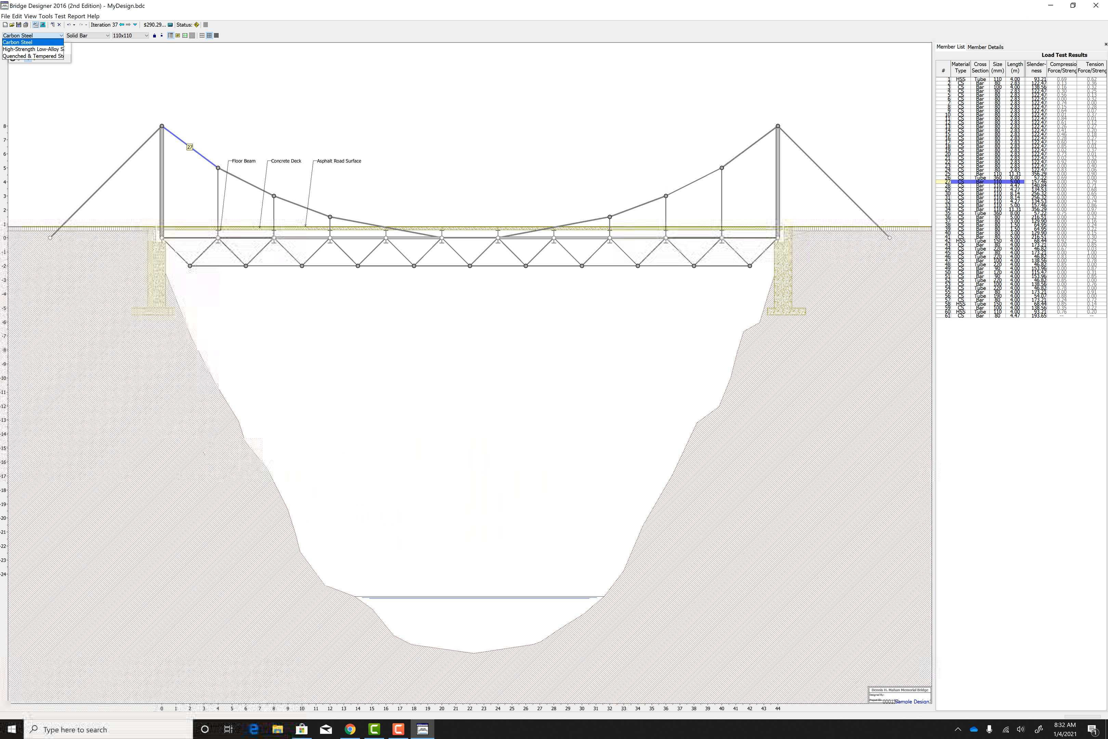
pyautogui.click(61, 35)
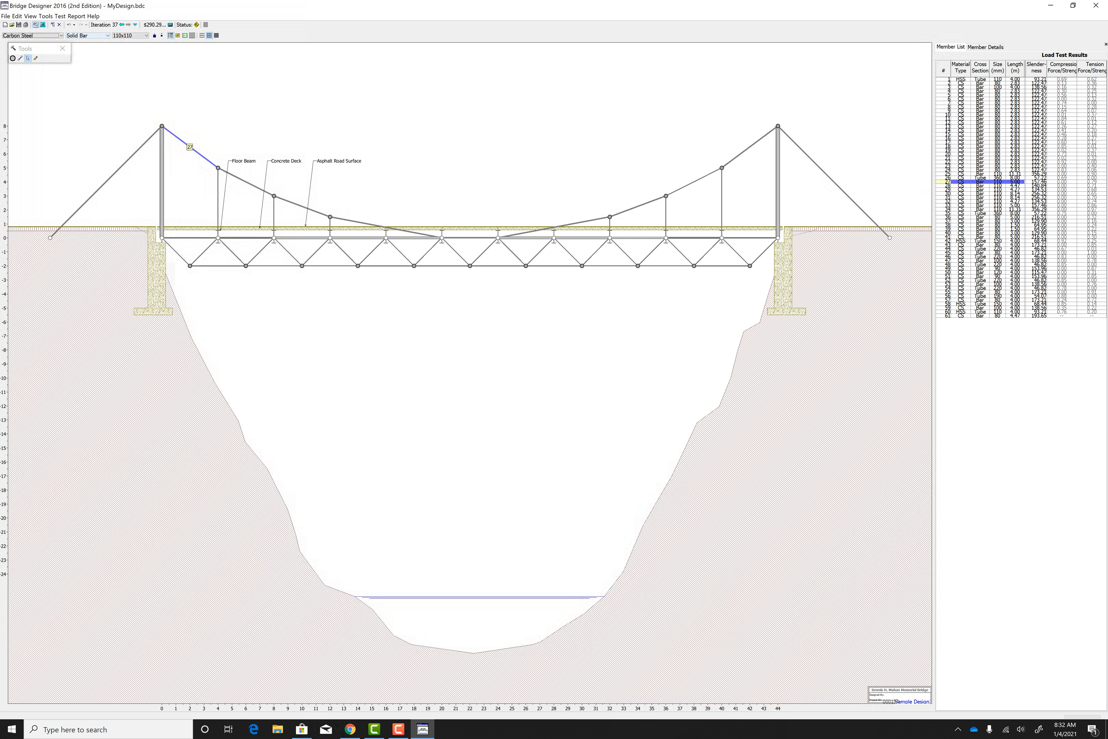
pyautogui.click(107, 35)
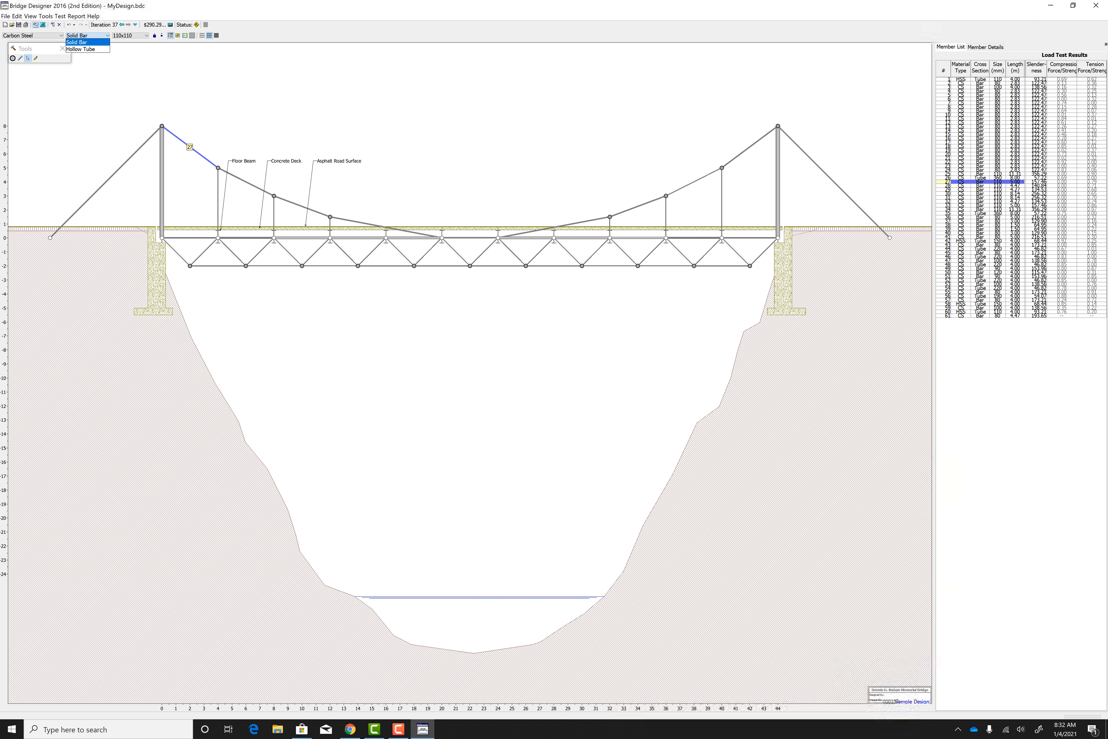
pyautogui.click(103, 36)
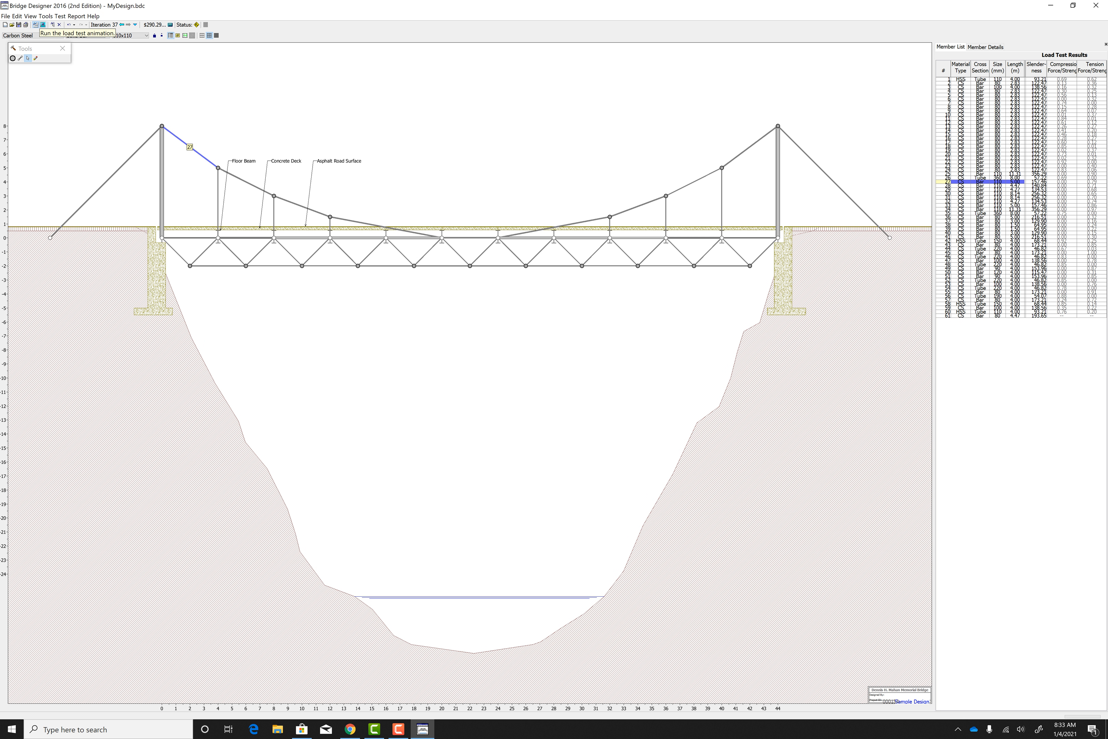
# Step: Run the load test animation on the suspension bridge and return to the drawing board
pyautogui.click(42, 25)
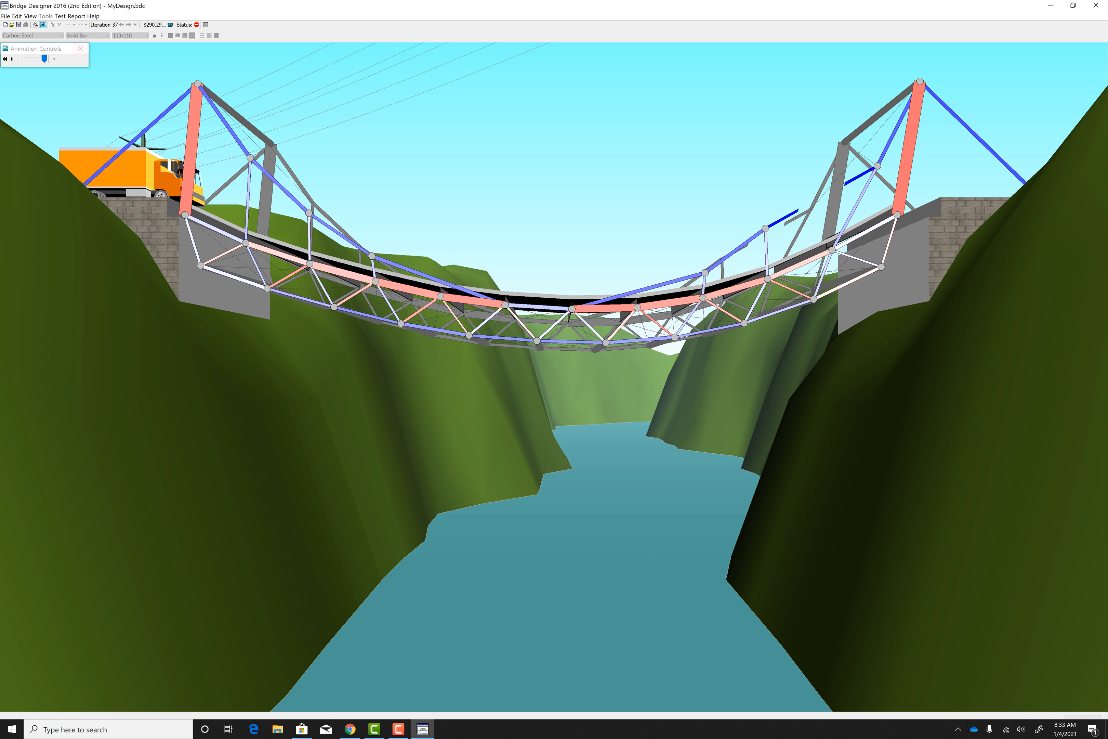
pyautogui.click(37, 24)
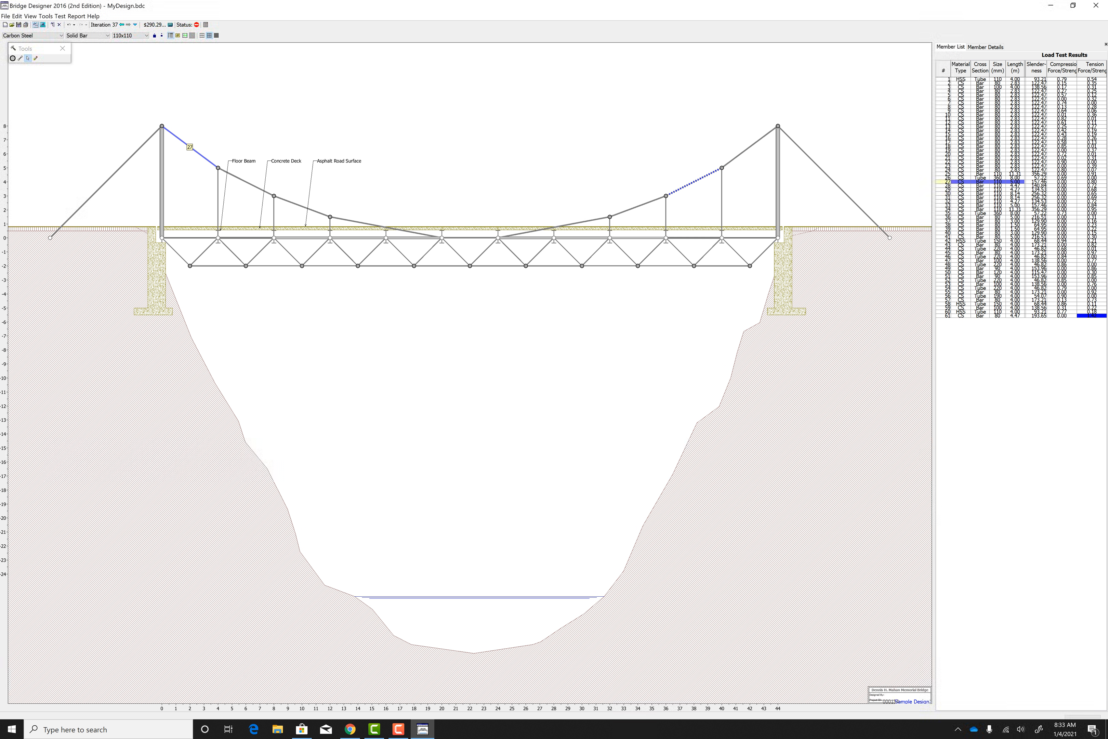
# Step: Set the cable member between joints (36, 3) and (40, 5) to 160x160 and rerun the load test
pyautogui.click(692, 183)
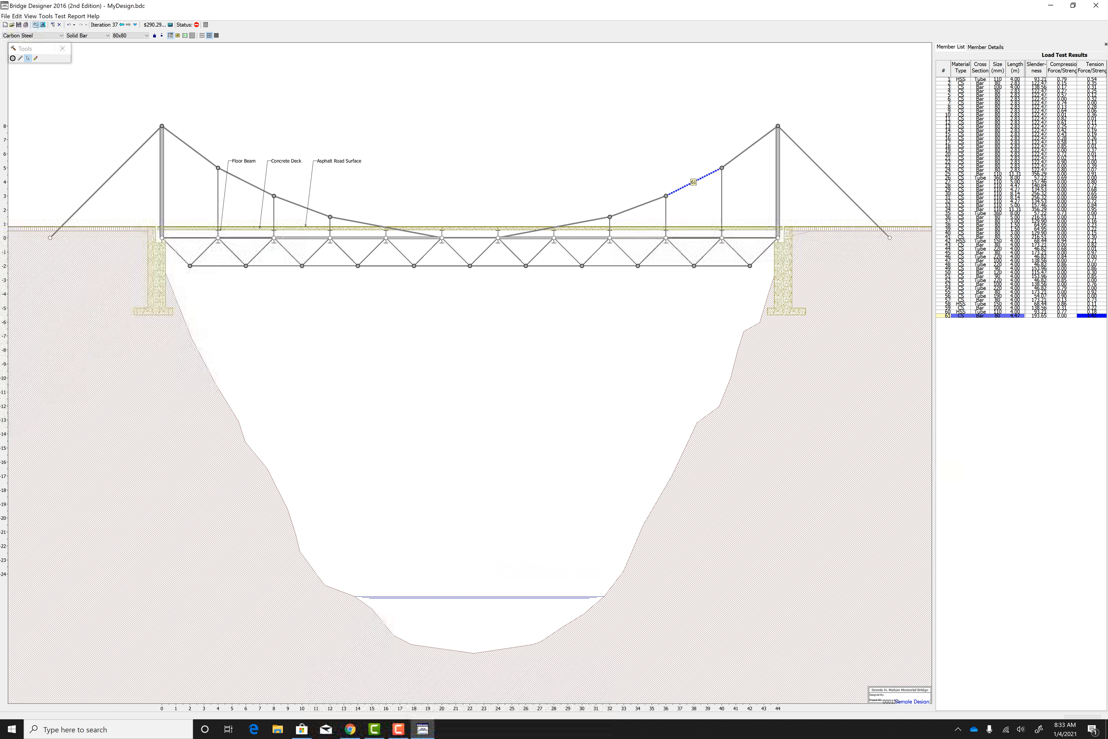
pyautogui.click(130, 35)
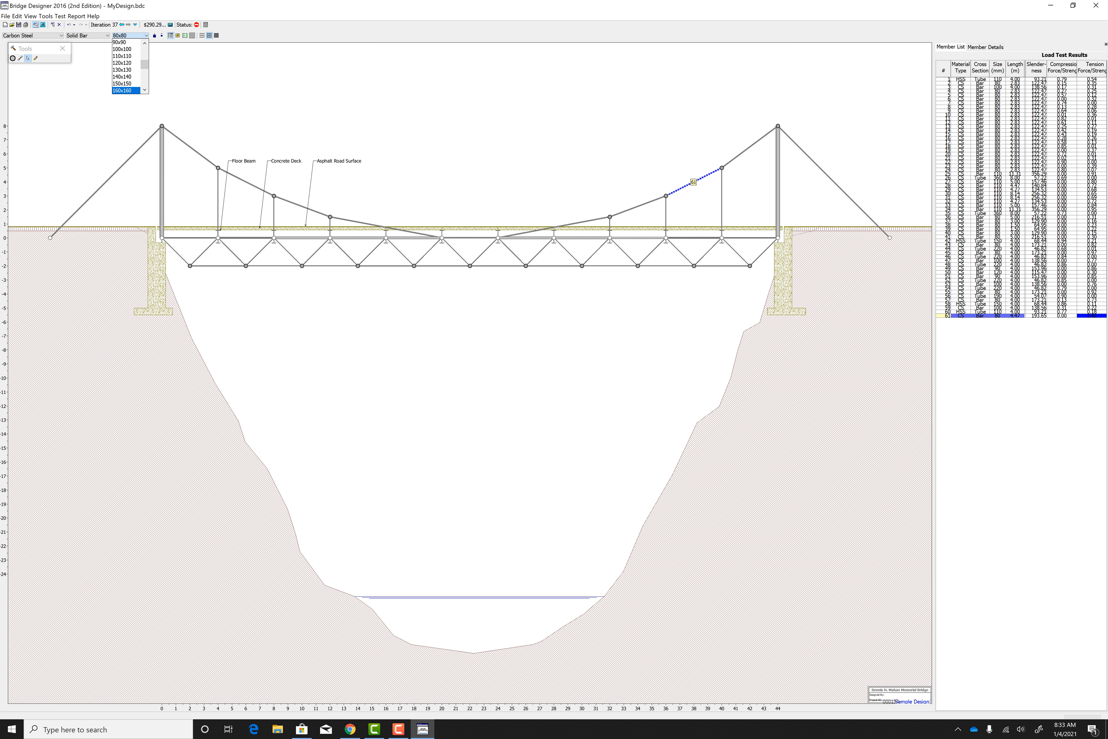
pyautogui.click(125, 90)
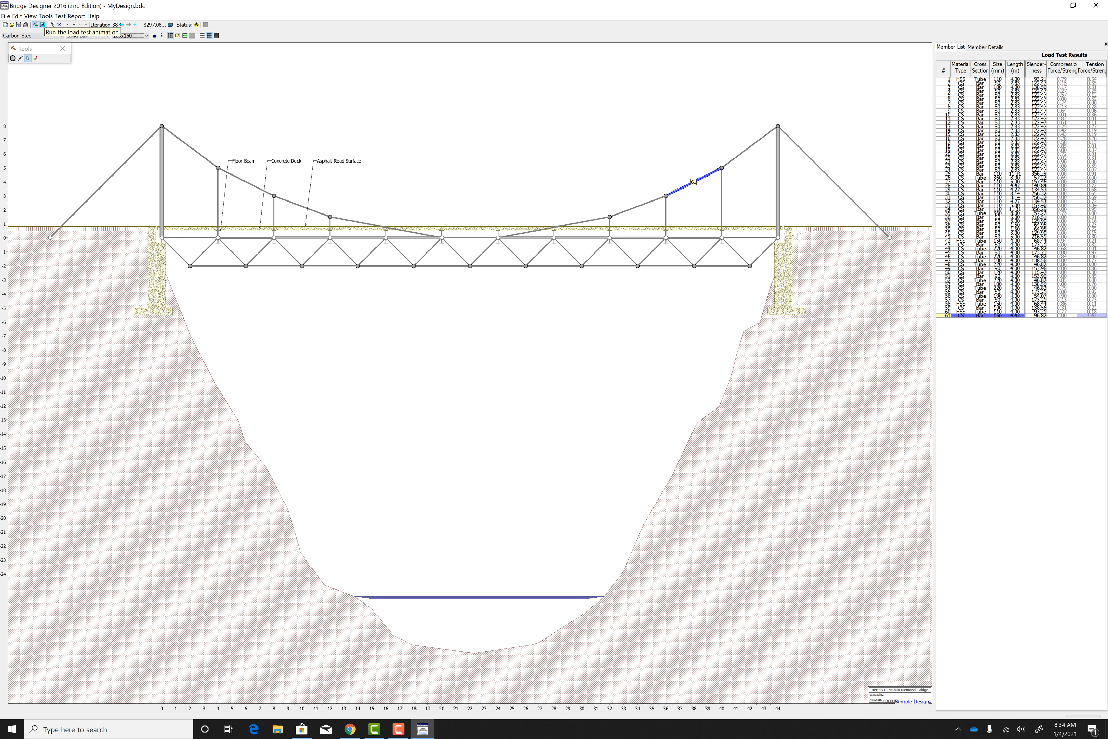
pyautogui.click(42, 25)
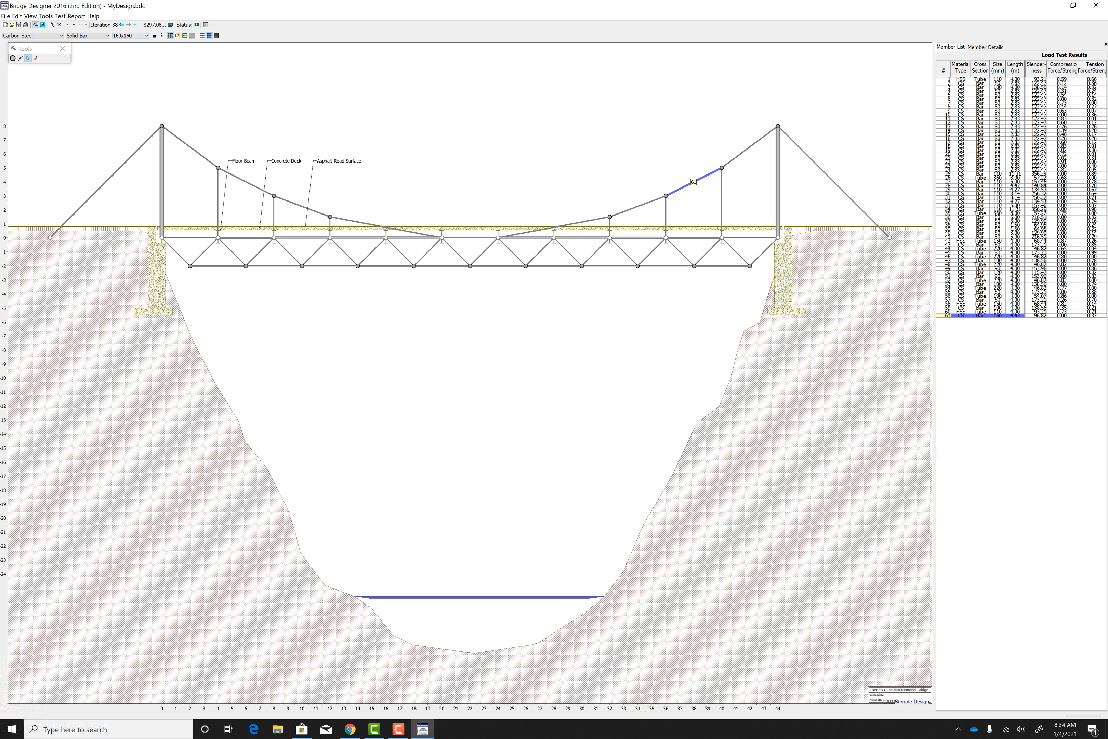
# Step: Resize the selected right-hand cable member to 140x140, run the load test and return to the drawing board
pyautogui.click(146, 36)
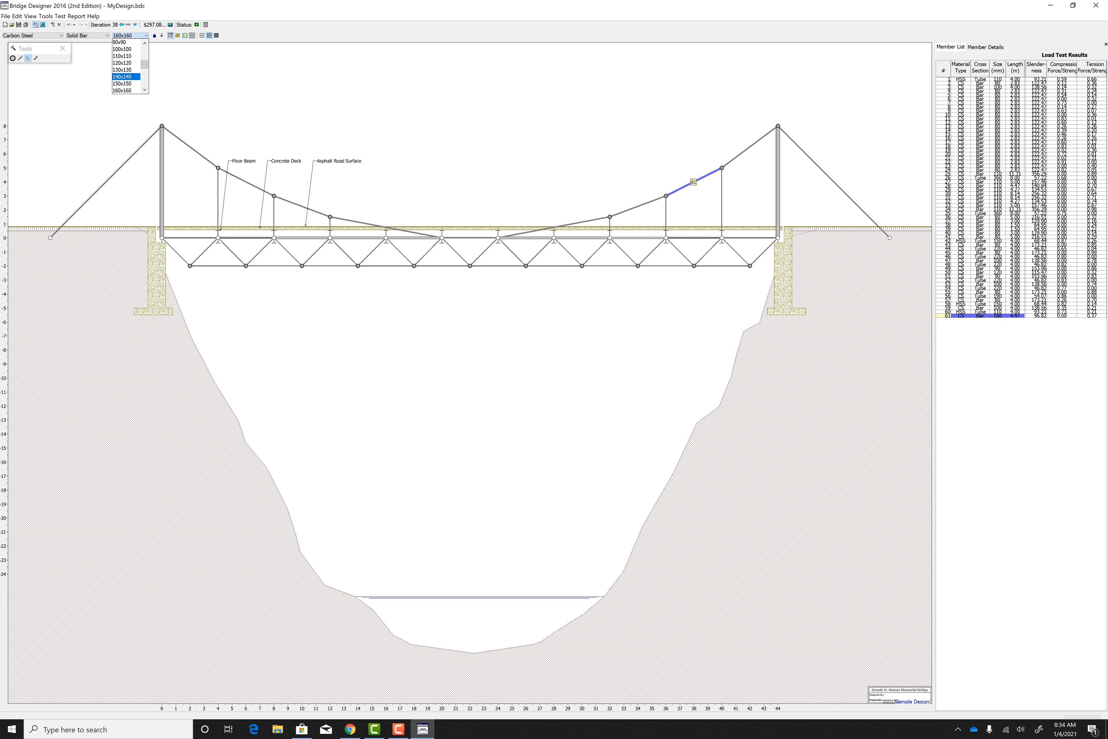
pyautogui.press('Return')
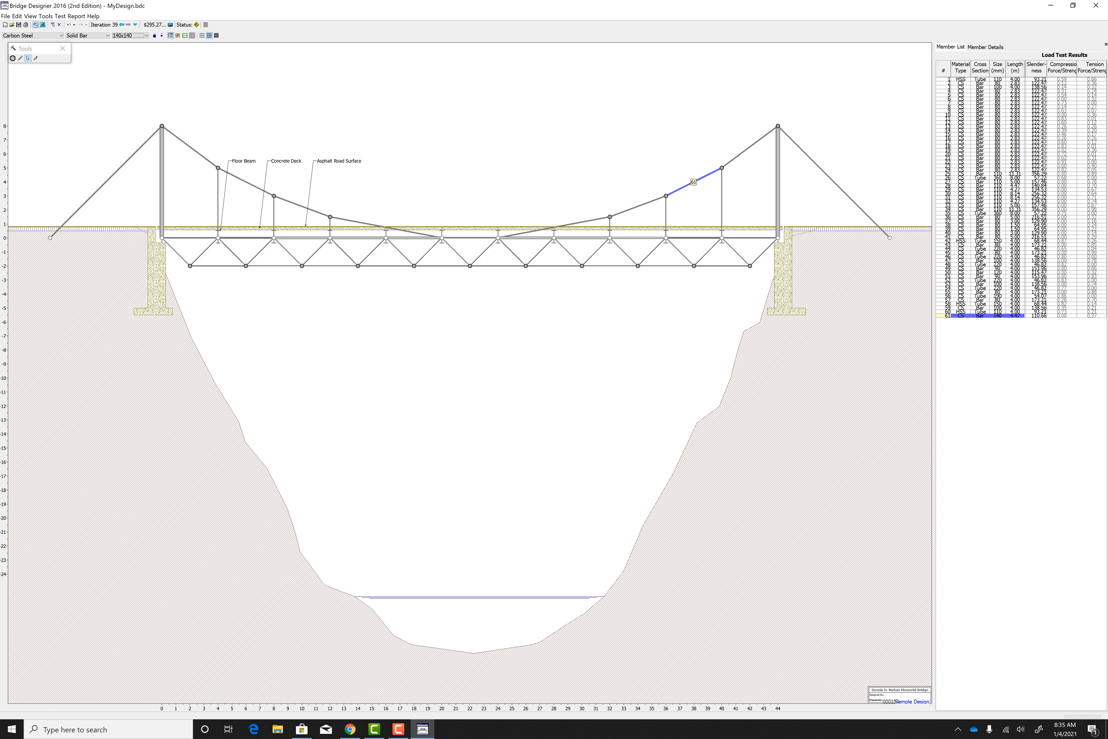
pyautogui.click(43, 25)
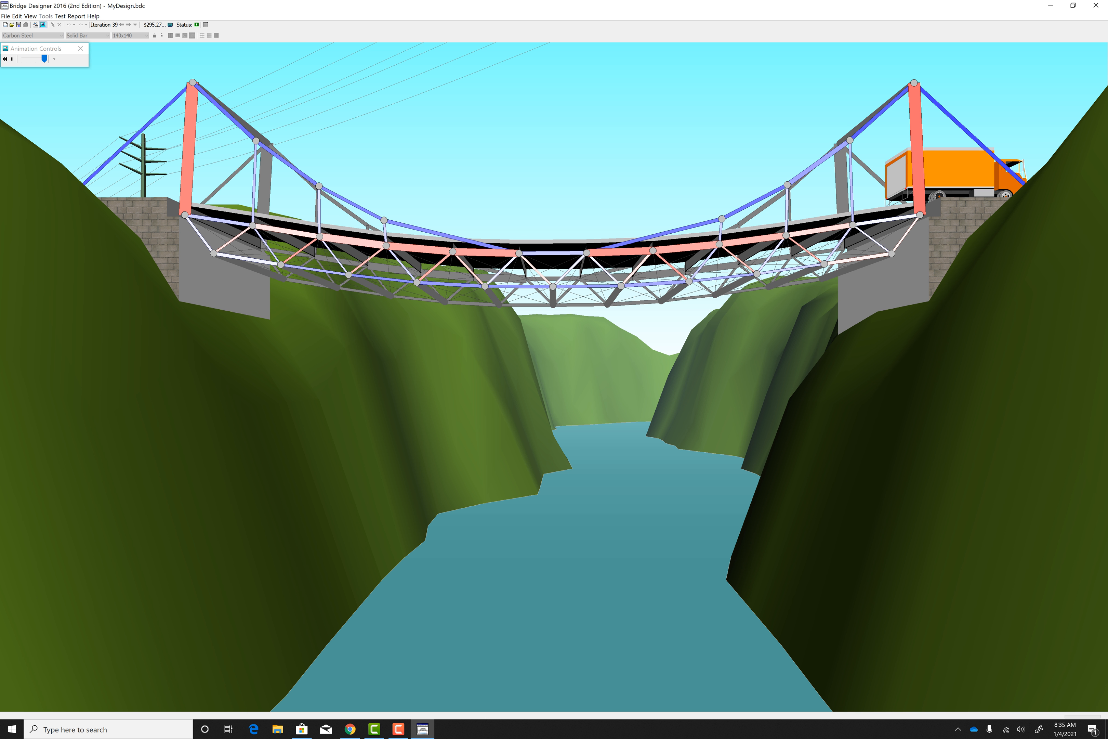
pyautogui.click(35, 24)
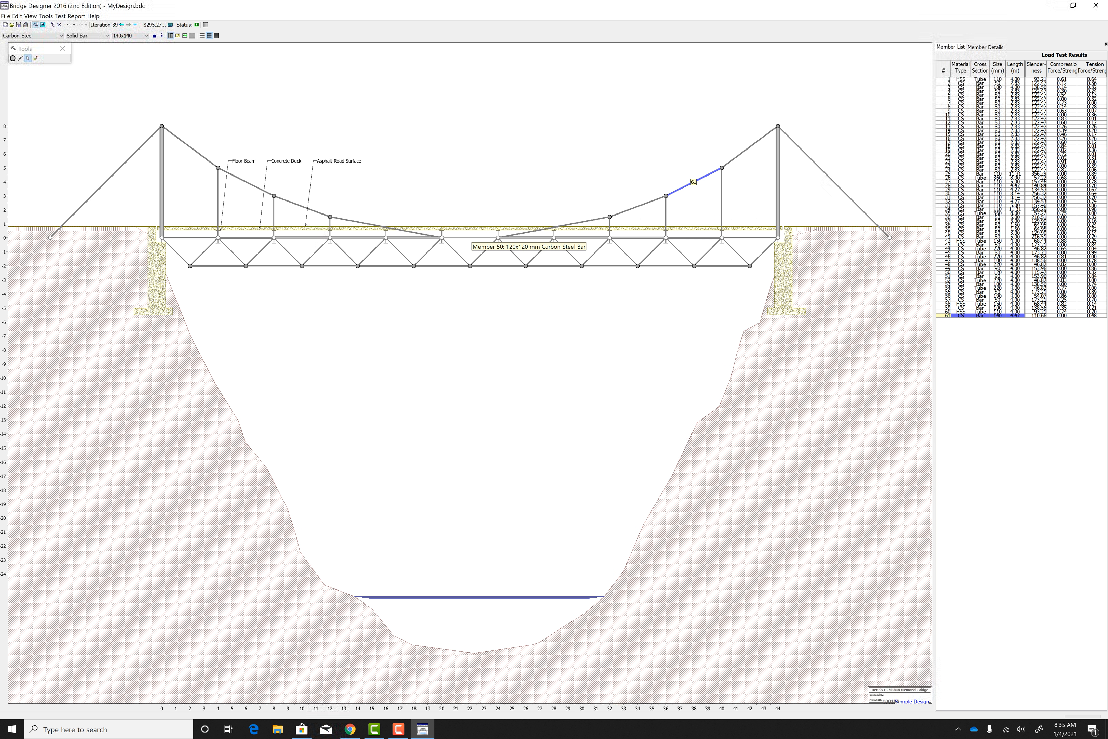
# Step: Set the midspan deck member between 20 m and 24 m to 110x110 and run the load test
pyautogui.click(470, 237)
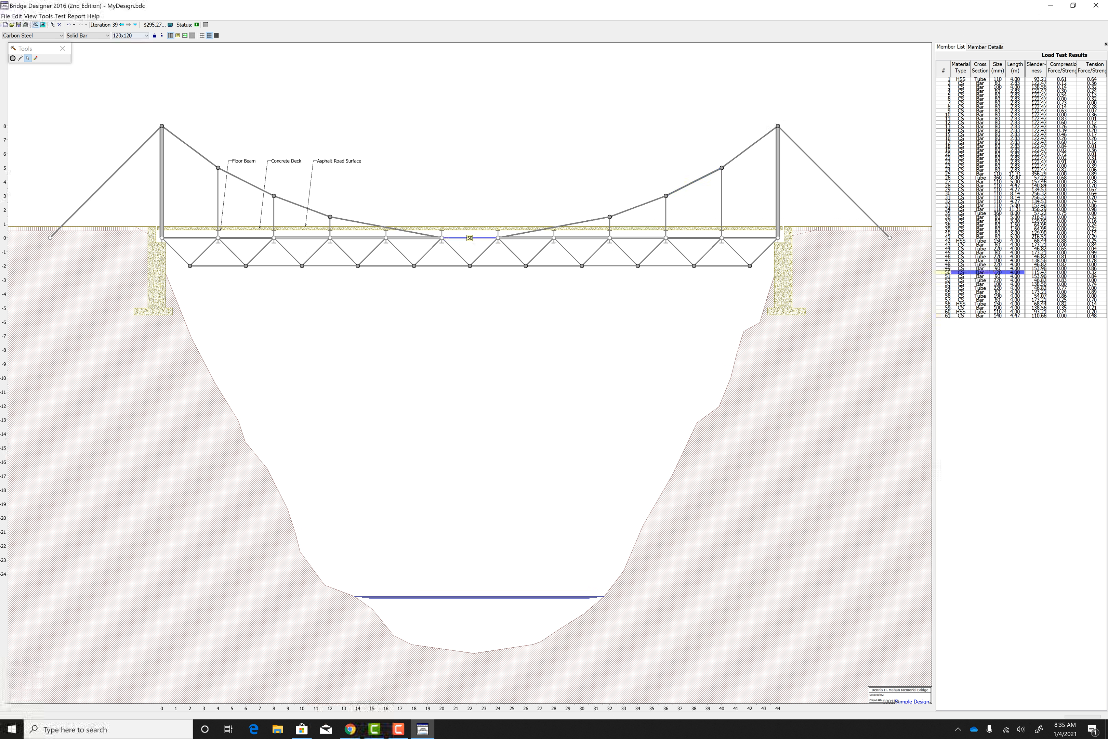
pyautogui.click(145, 36)
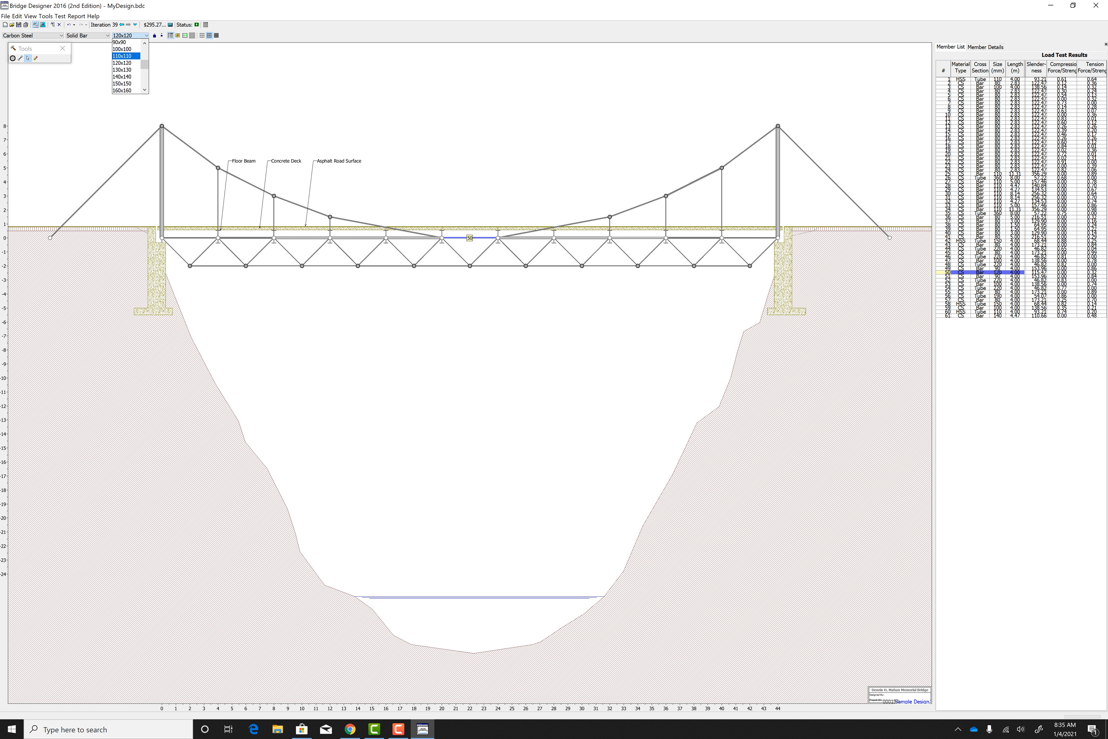
pyautogui.click(123, 56)
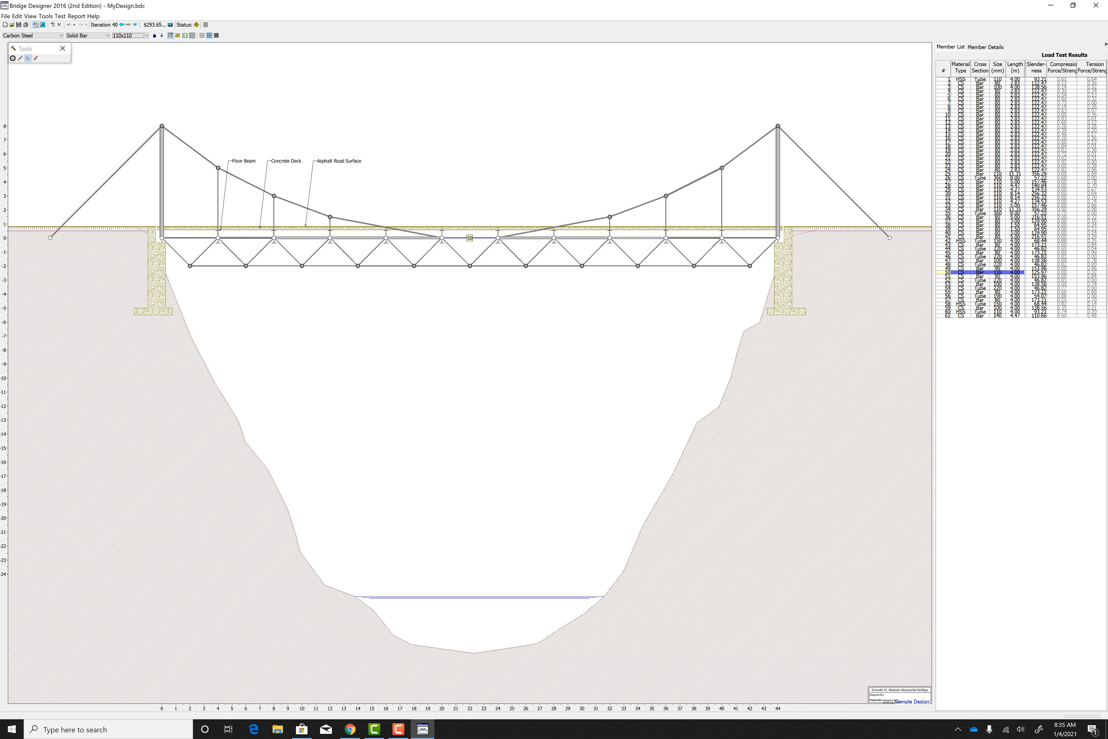
pyautogui.click(43, 25)
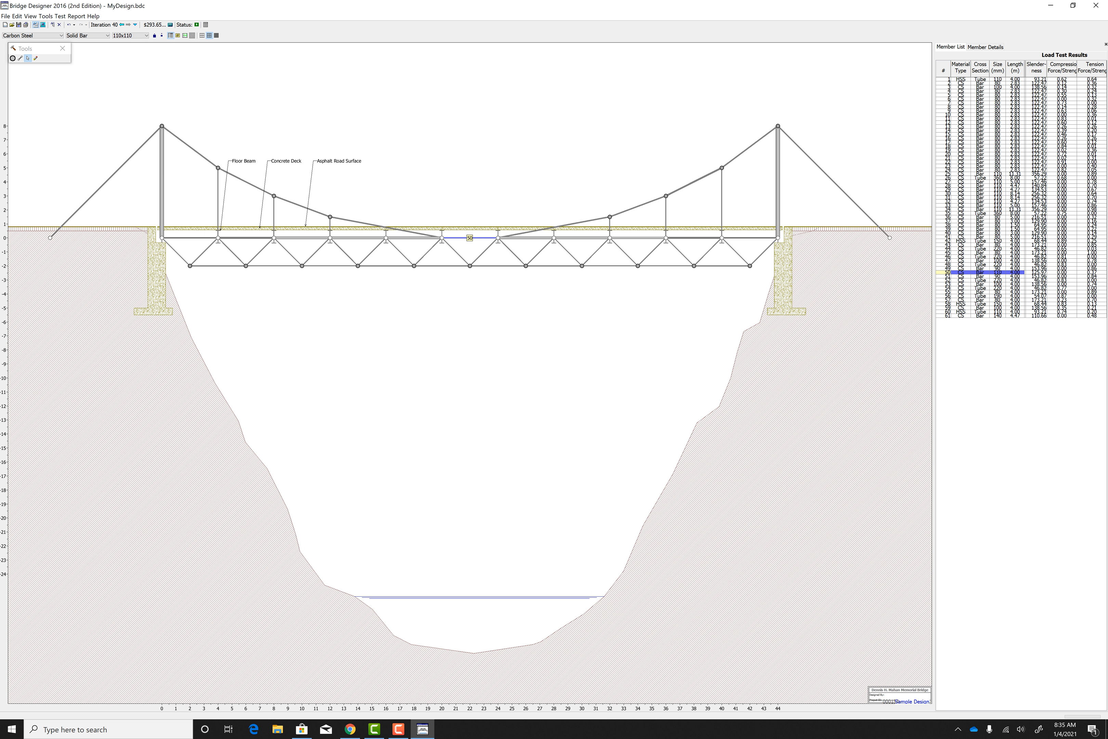
# Step: Try the midspan deck member at 100x100, run the load test and return to the drawing board
pyautogui.click(128, 35)
pyautogui.press('Return')
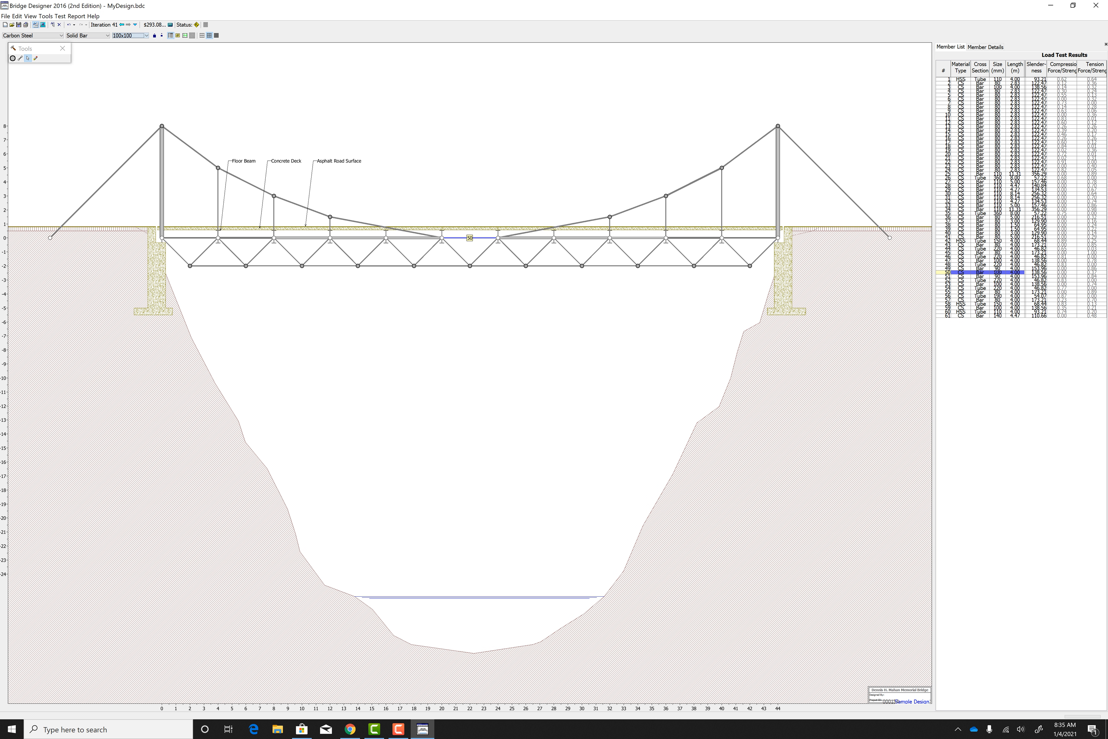
pyautogui.click(42, 25)
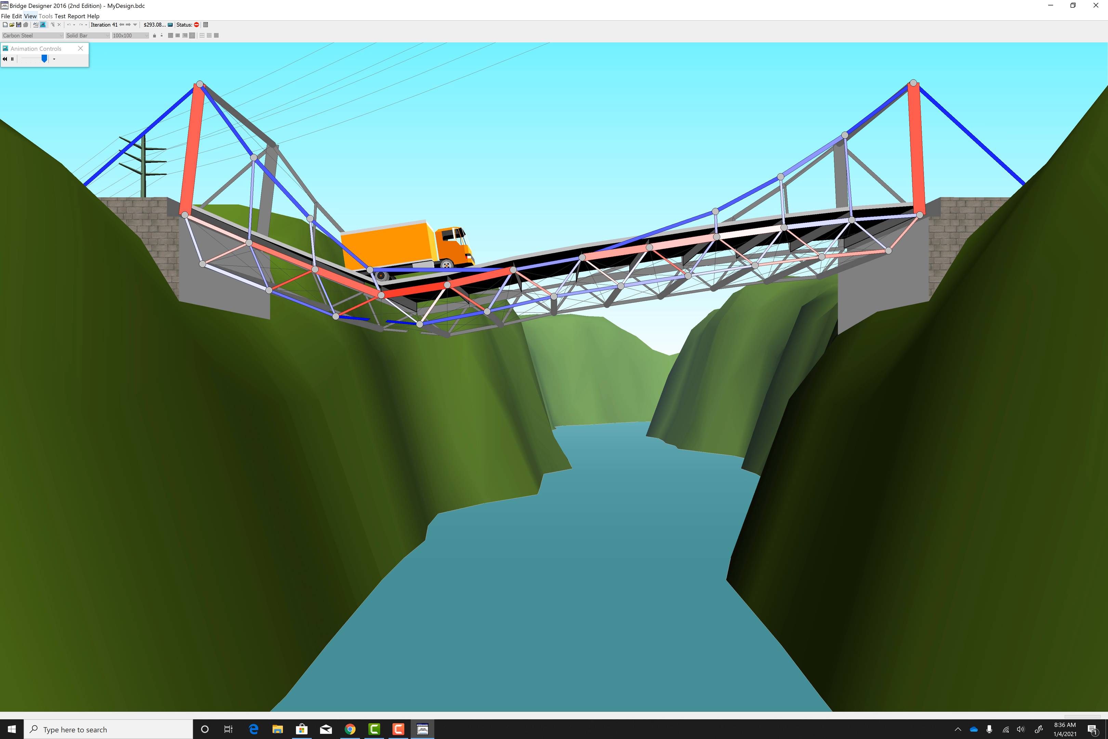
pyautogui.click(35, 25)
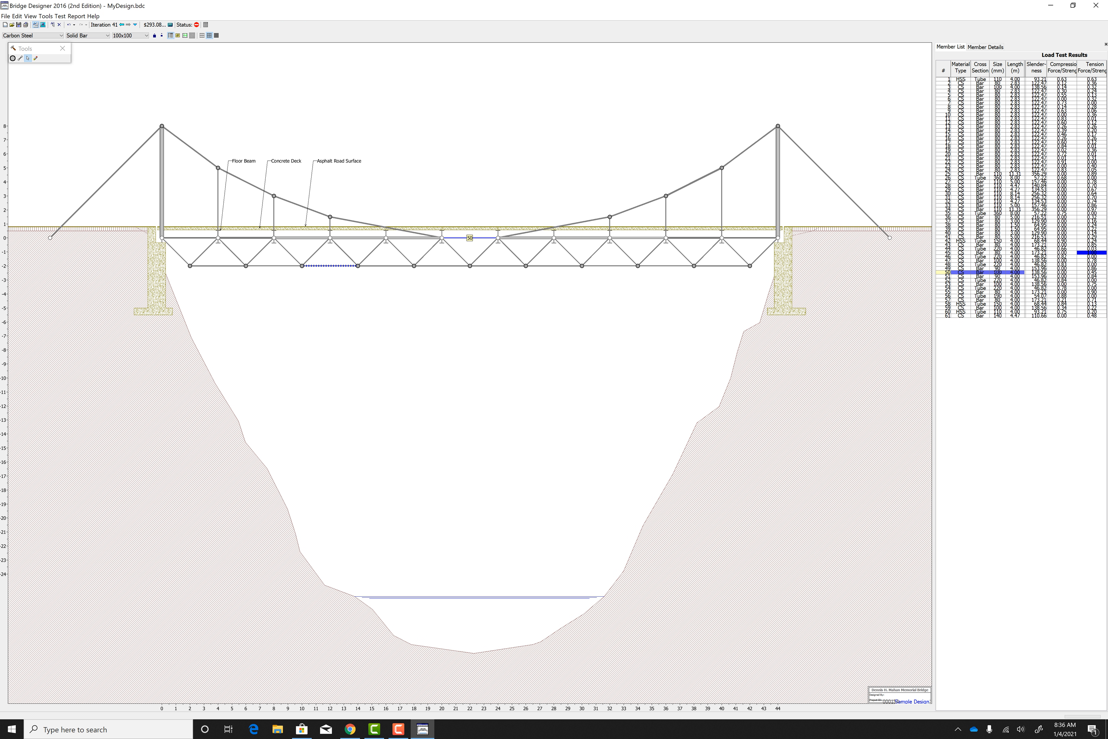
# Step: Set the midspan deck member back to 110x110 and rerun the load test
pyautogui.click(138, 36)
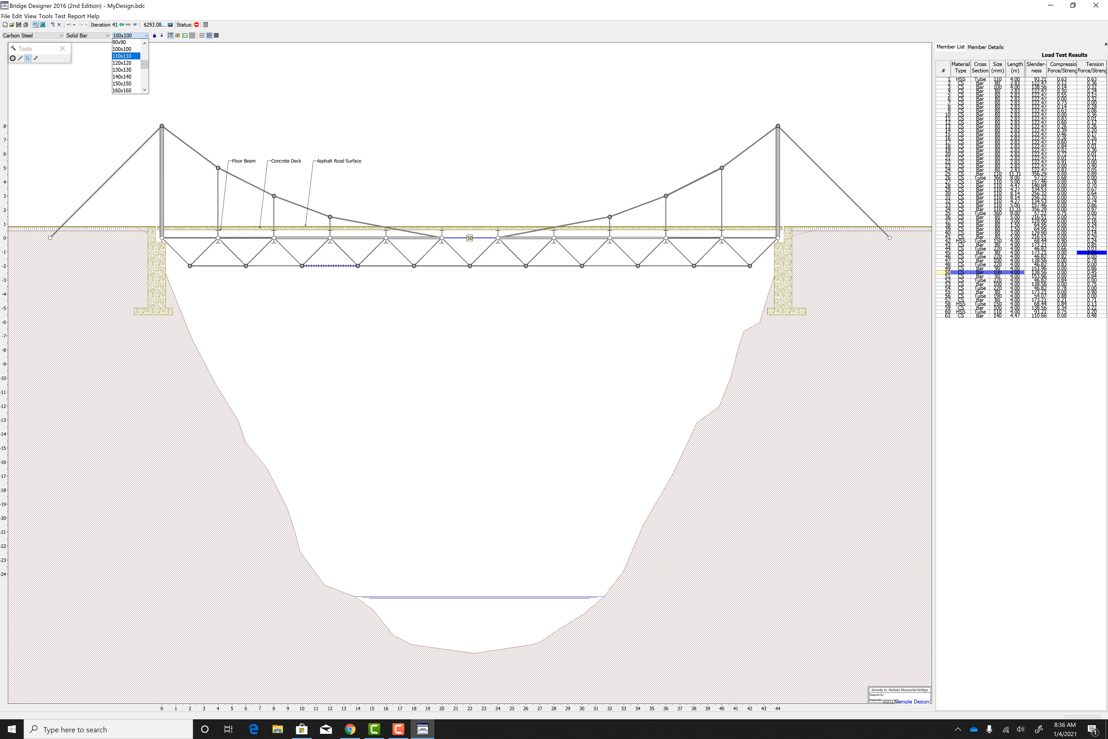
pyautogui.press('Return')
pyautogui.click(43, 25)
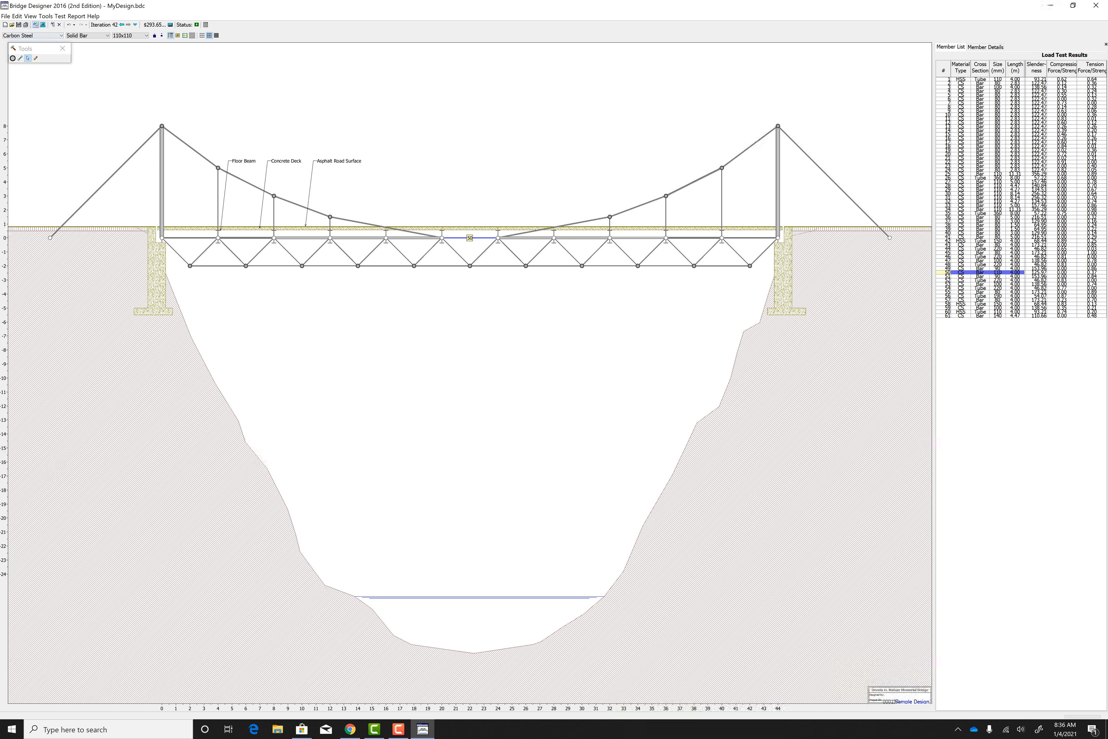
# Step: Load the sample design "Suspension Bridge (20 meter span)"
pyautogui.click(5, 16)
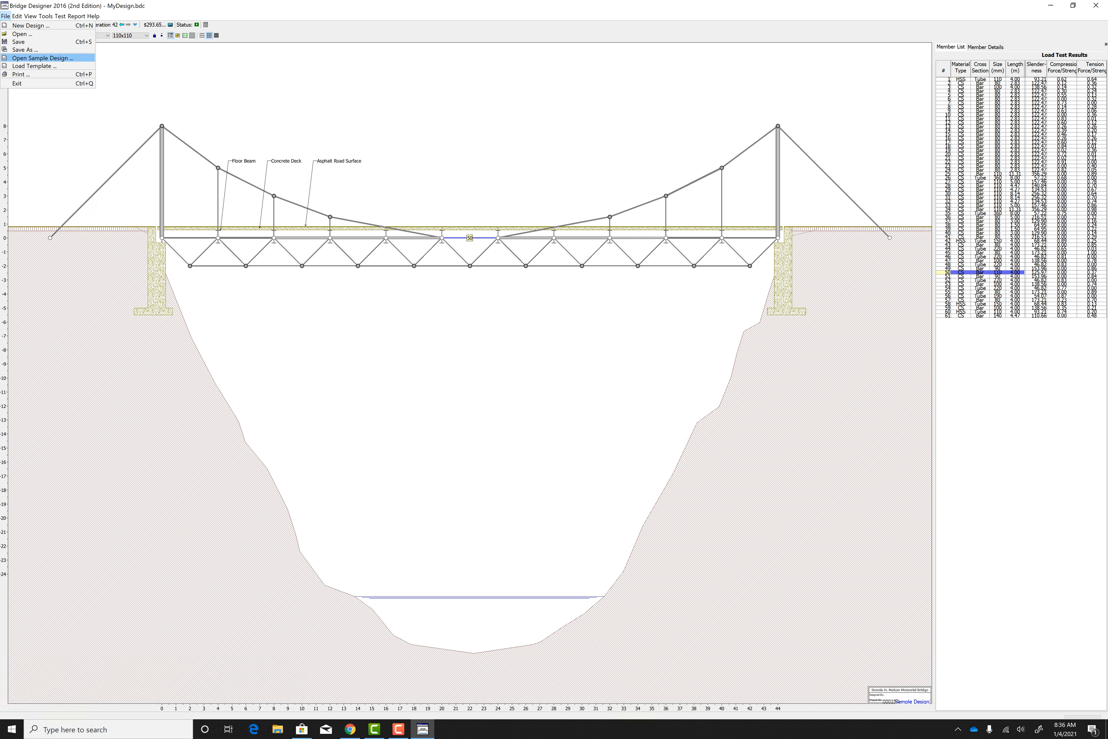
pyautogui.press('Return')
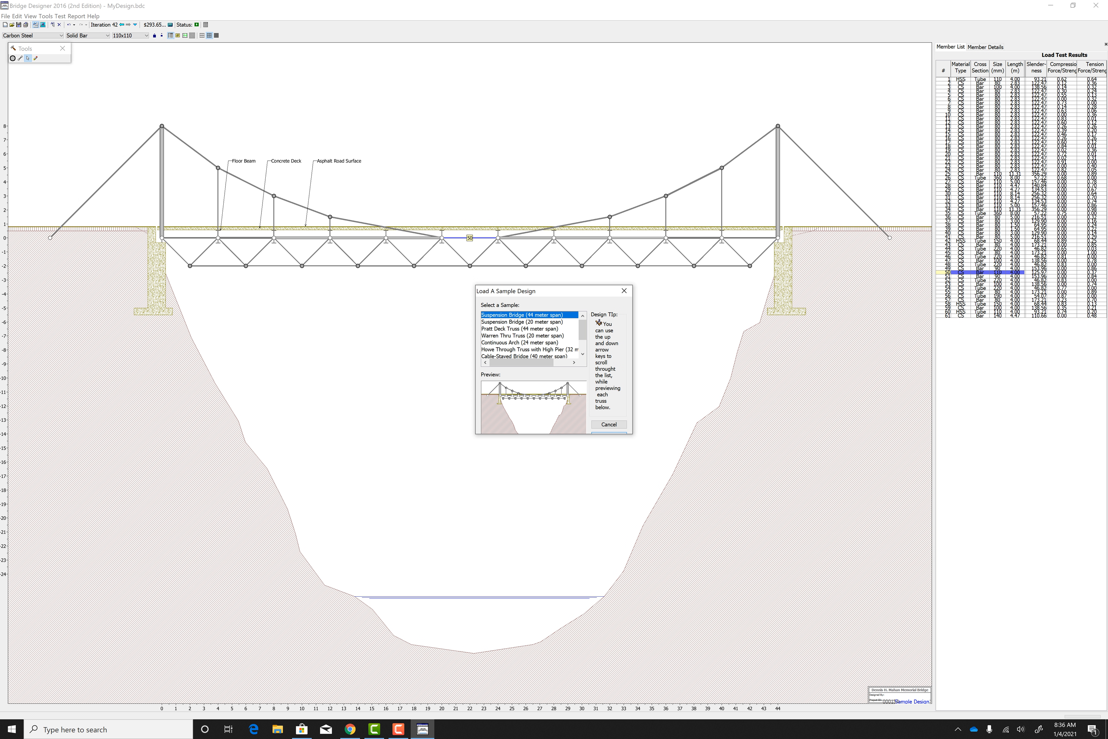
pyautogui.press('Down')
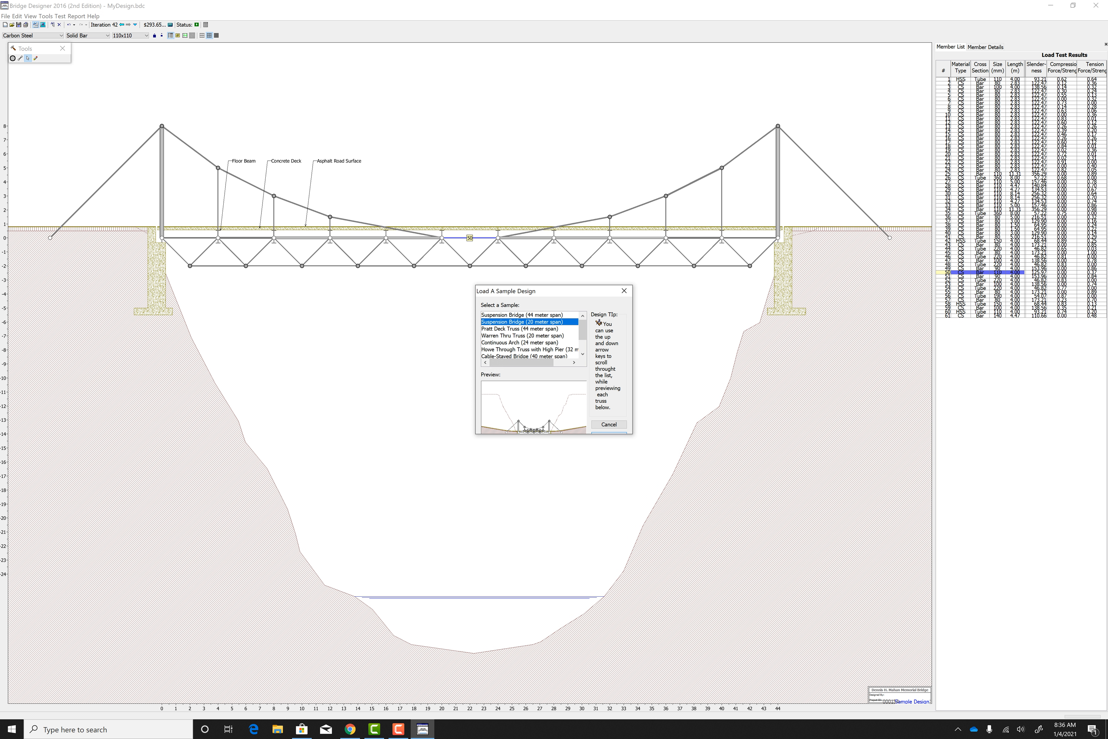
pyautogui.click(606, 433)
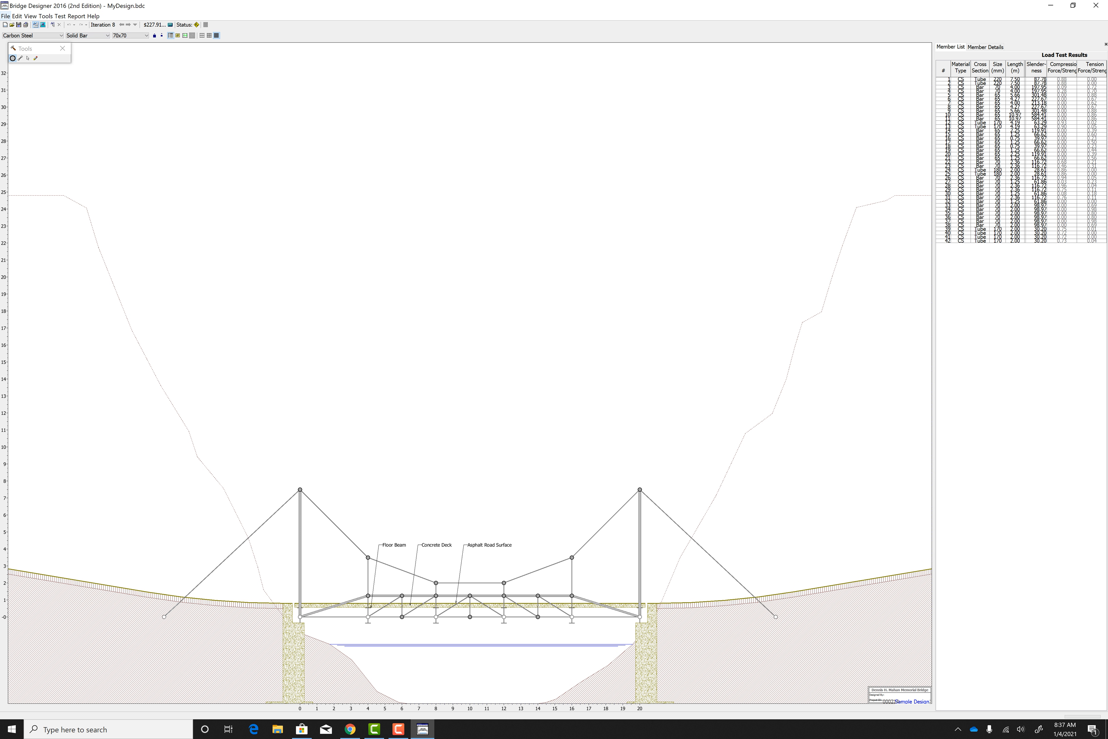
# Step: Try to save the 20-meter suspension bridge design in Documents under the file name Suspension22
pyautogui.click(5, 16)
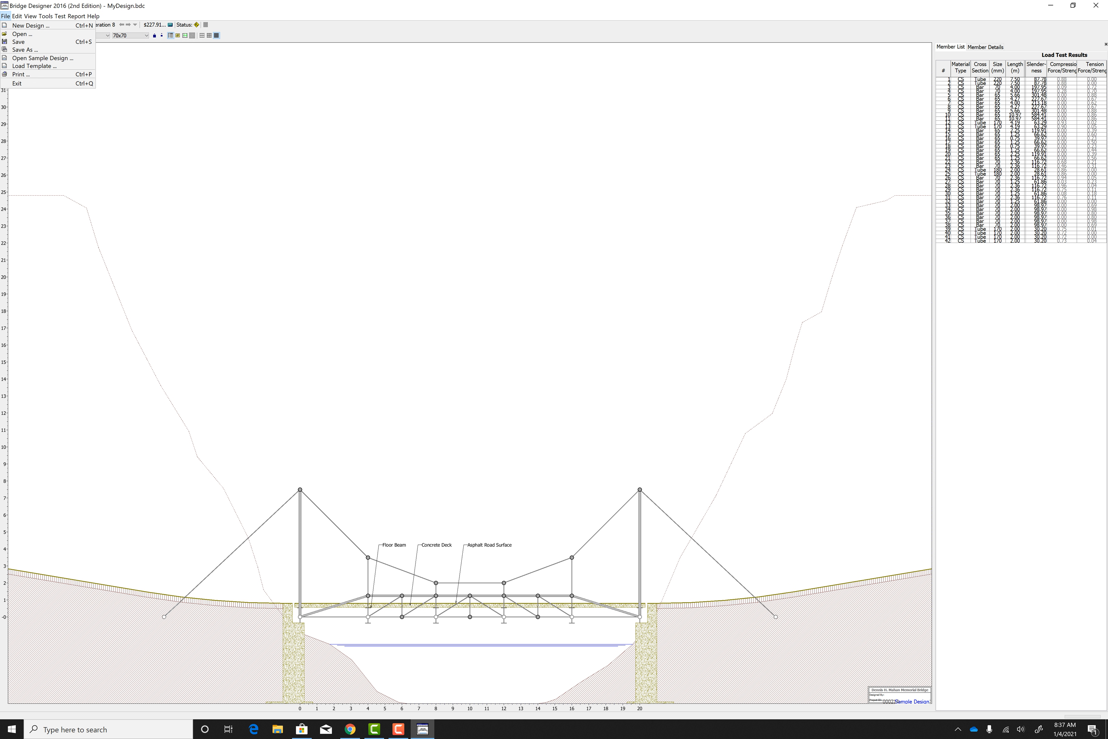
pyautogui.click(24, 50)
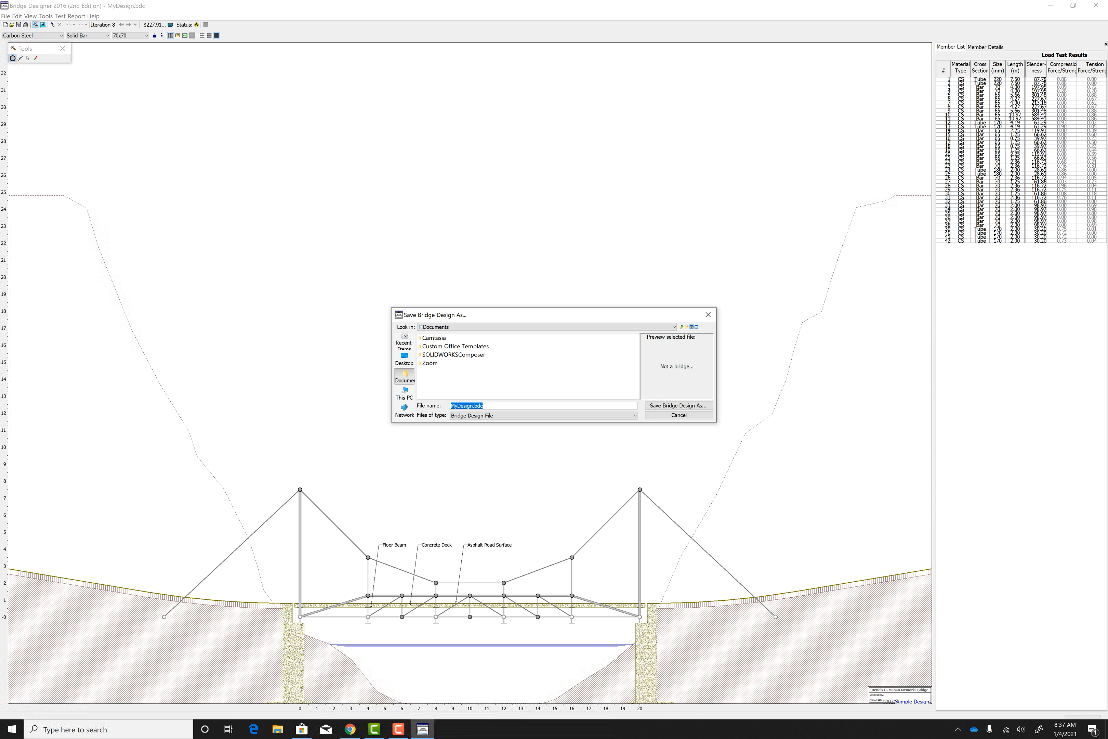
pyautogui.click(473, 406)
pyautogui.moveTo(473, 406); pyautogui.dragTo(461, 405)
pyautogui.click(465, 407)
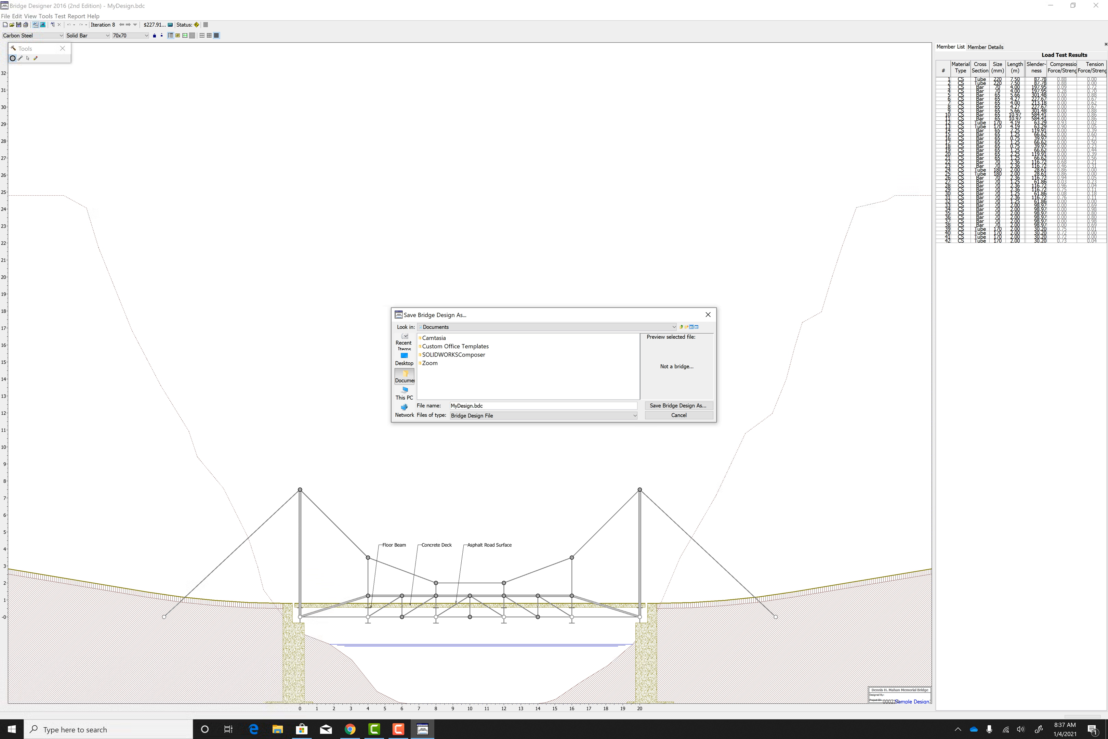
pyautogui.moveTo(472, 406); pyautogui.dragTo(484, 406)
pyautogui.click(468, 406)
pyautogui.press('BackSpace')
pyautogui.press('BackSpace')
pyautogui.press('BackSpace')
pyautogui.press('BackSpace')
pyautogui.press('BackSpace')
pyautogui.press('BackSpace')
pyautogui.press('BackSpace')
pyautogui.press('BackSpace')
pyautogui.write('Ss')
pyautogui.press('BackSpace')
pyautogui.write('uspension22')
pyautogui.click(708, 315)
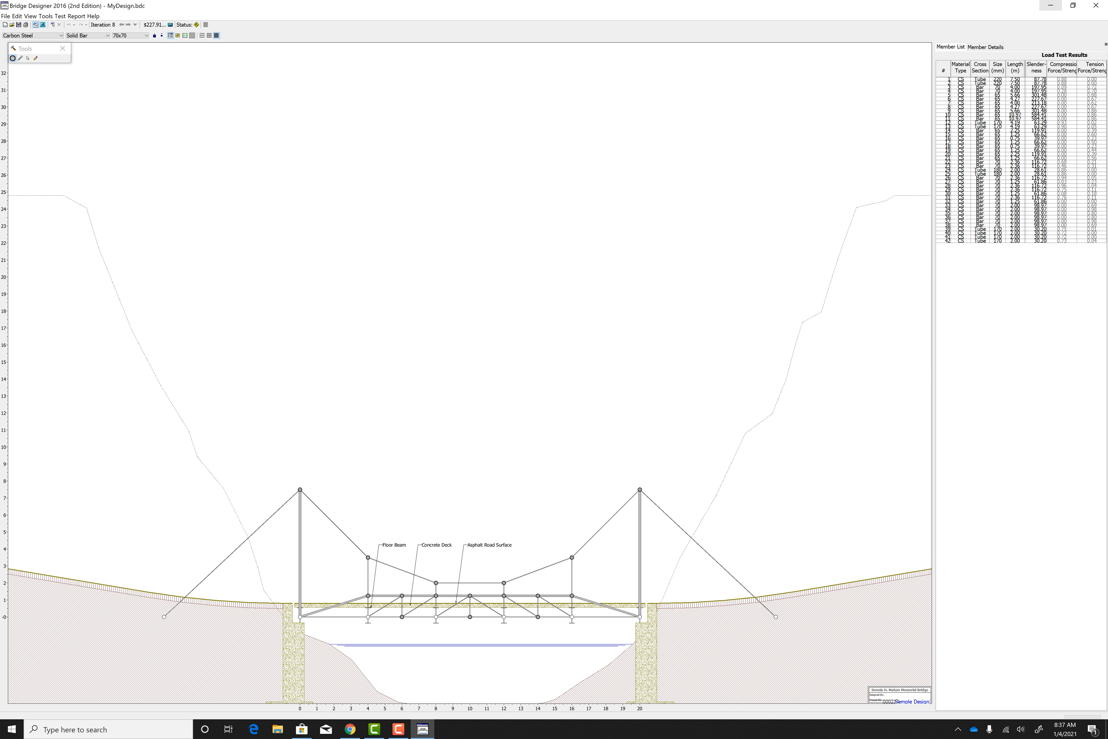
pyautogui.moveTo(374, 729)
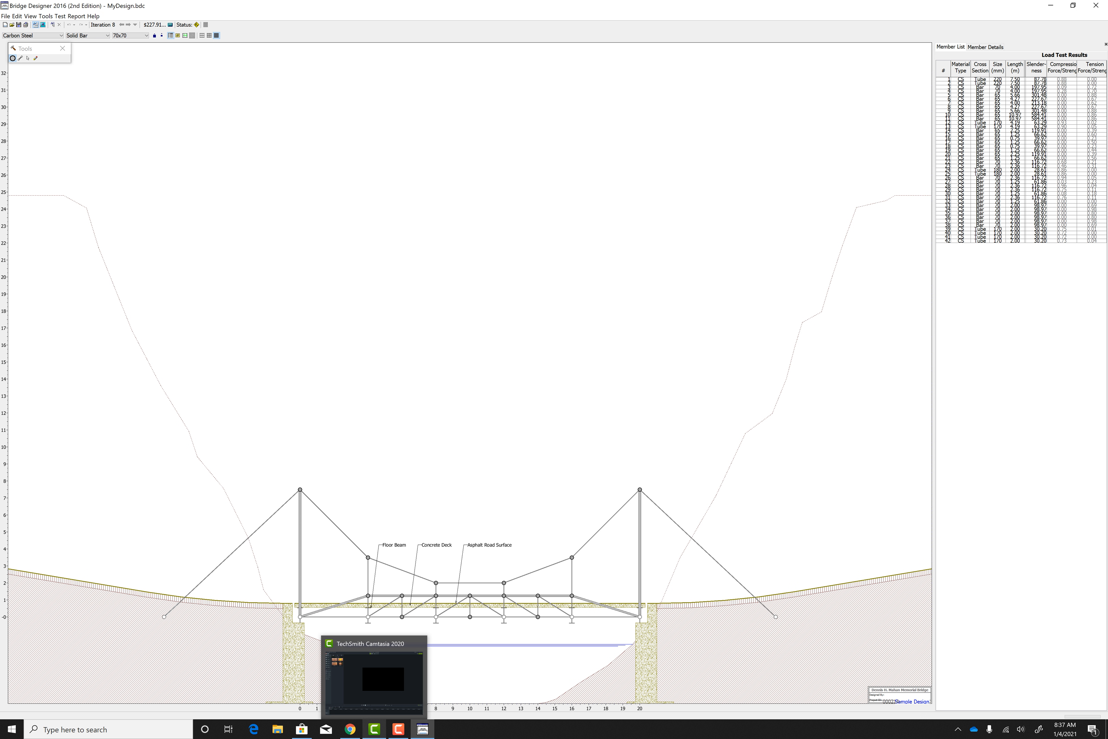
pyautogui.click(374, 729)
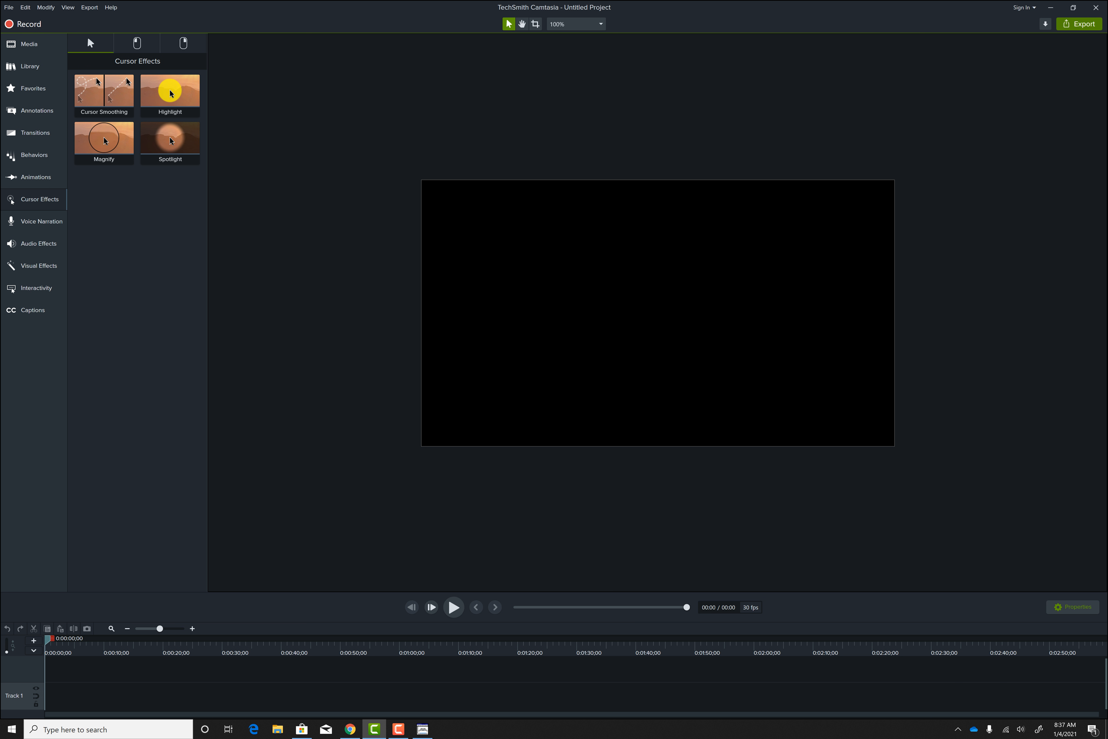
pyautogui.click(398, 729)
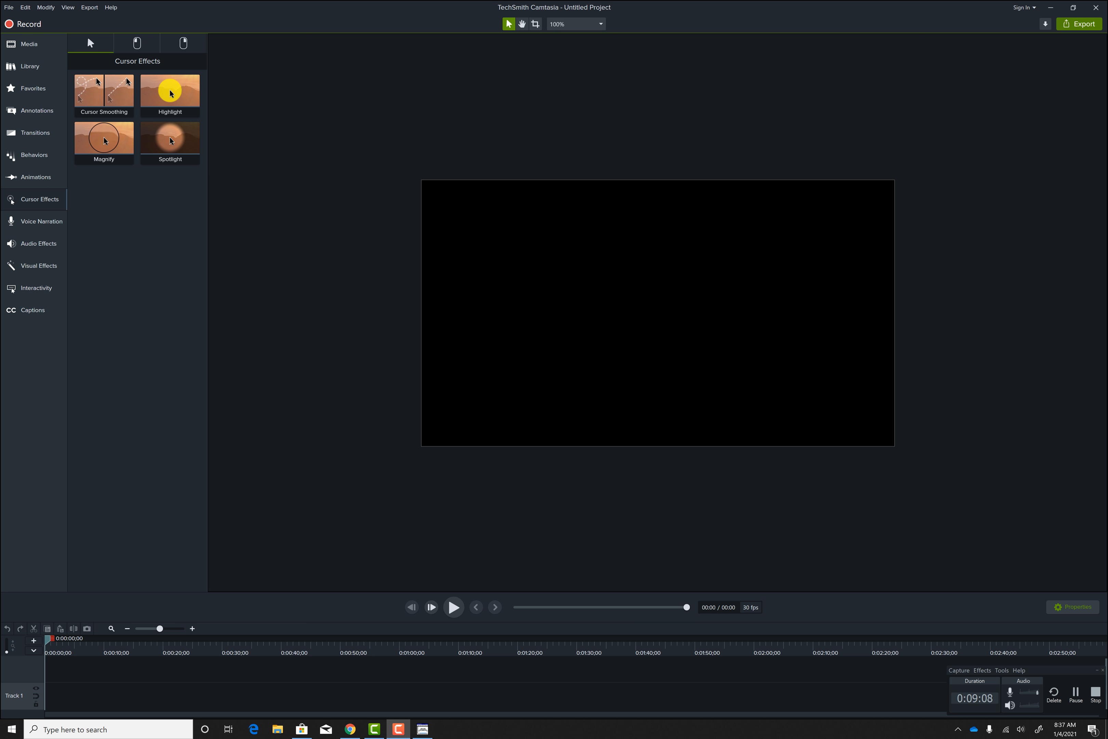